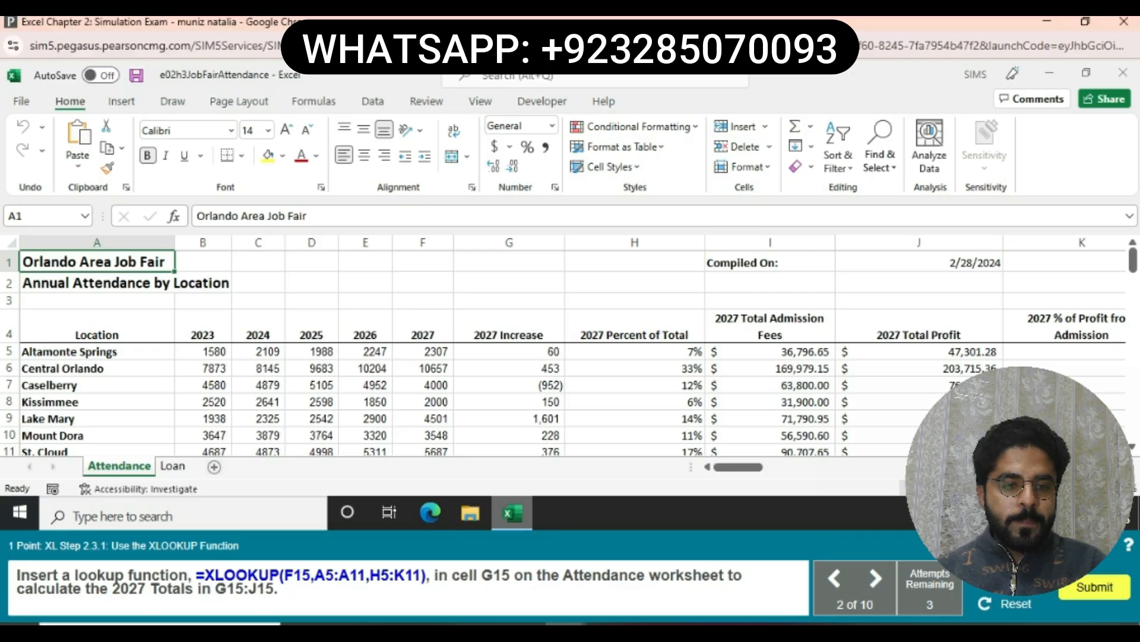
- Enter =XLOOKUP(F15,A5:A11,H5:K11) in G15 to return Kissimmee's 2027 totals
scroll(509, 350, down, 6)
click(509, 343)
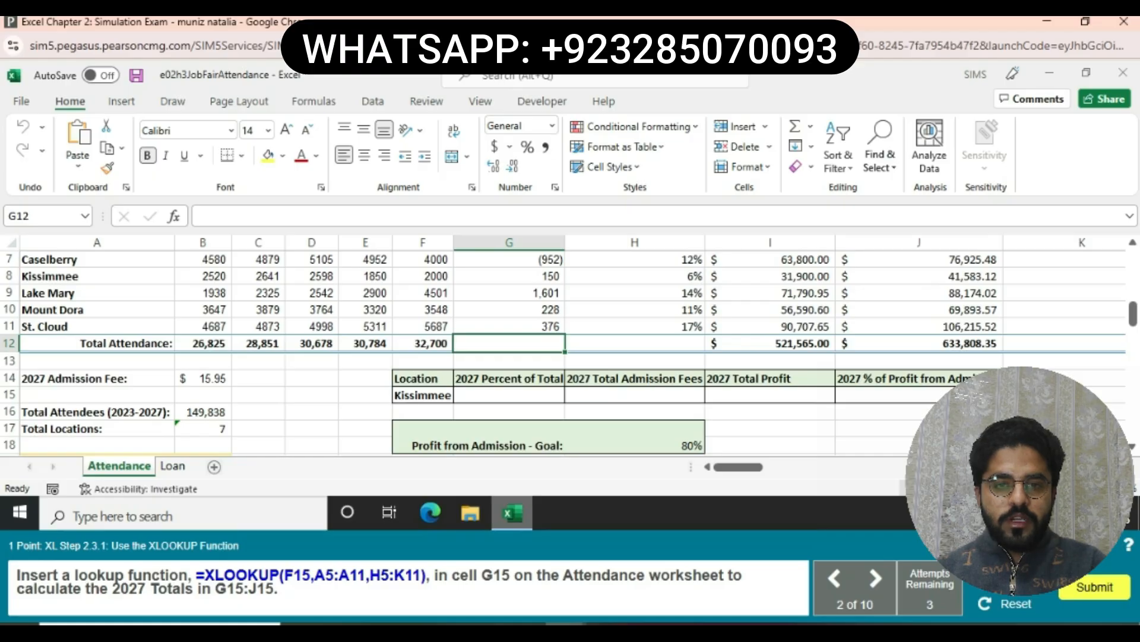
click(509, 395)
click(198, 215)
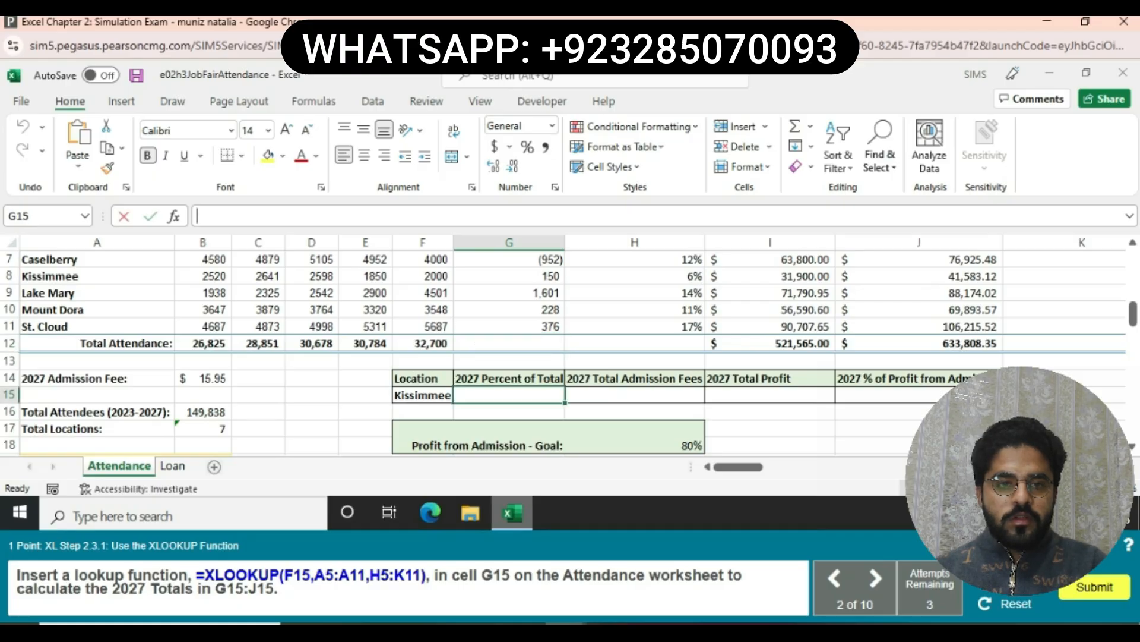
text(=)
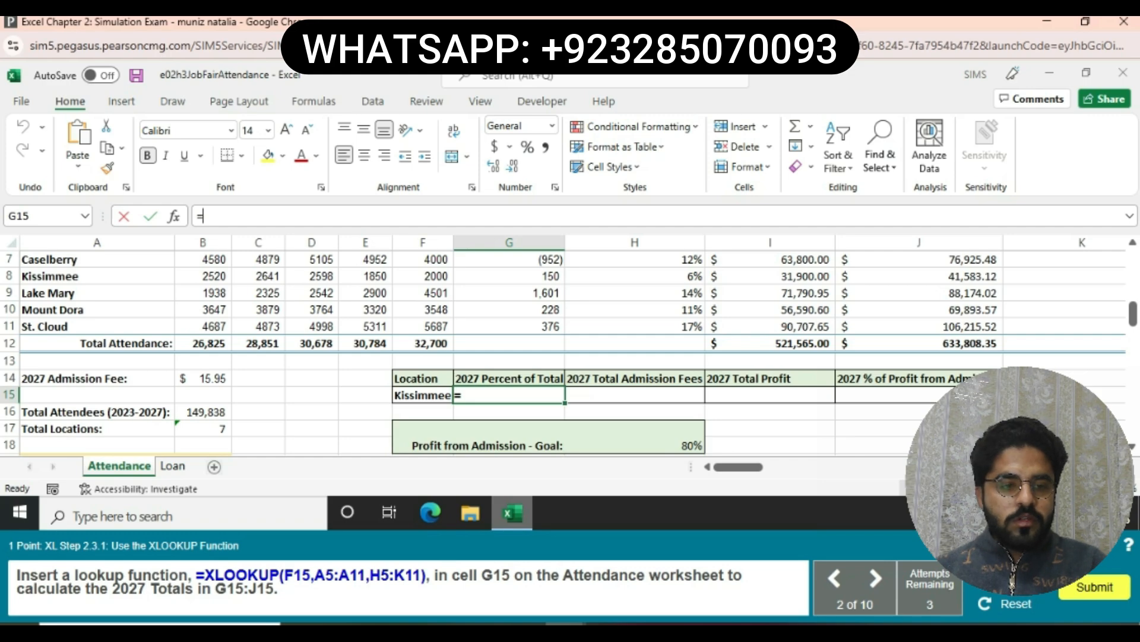
text(X)
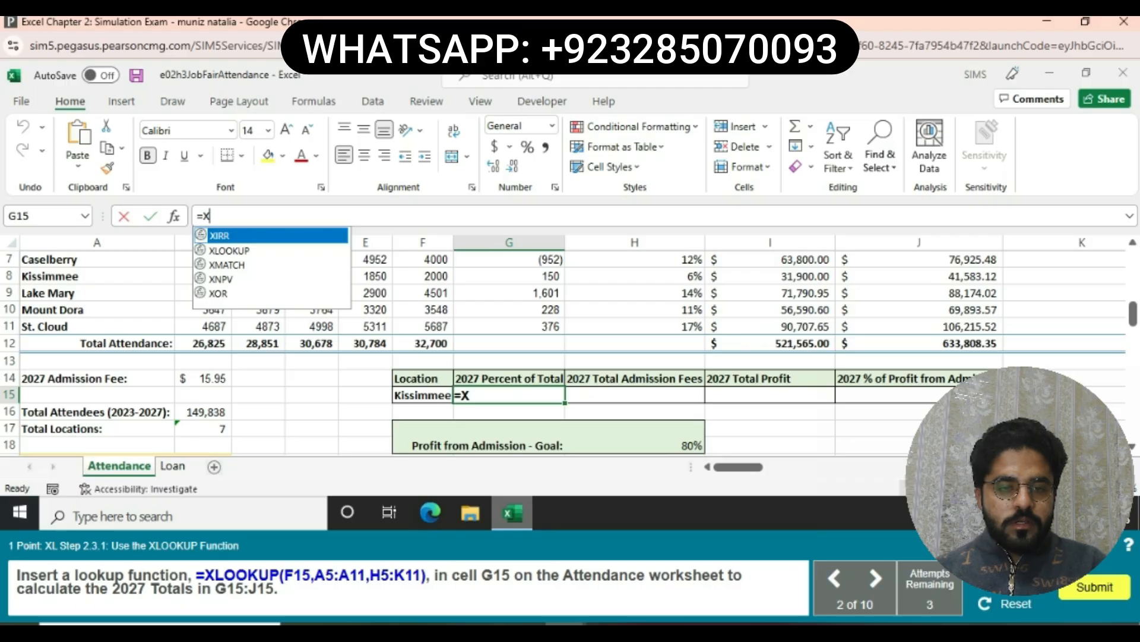
text(LOOK)
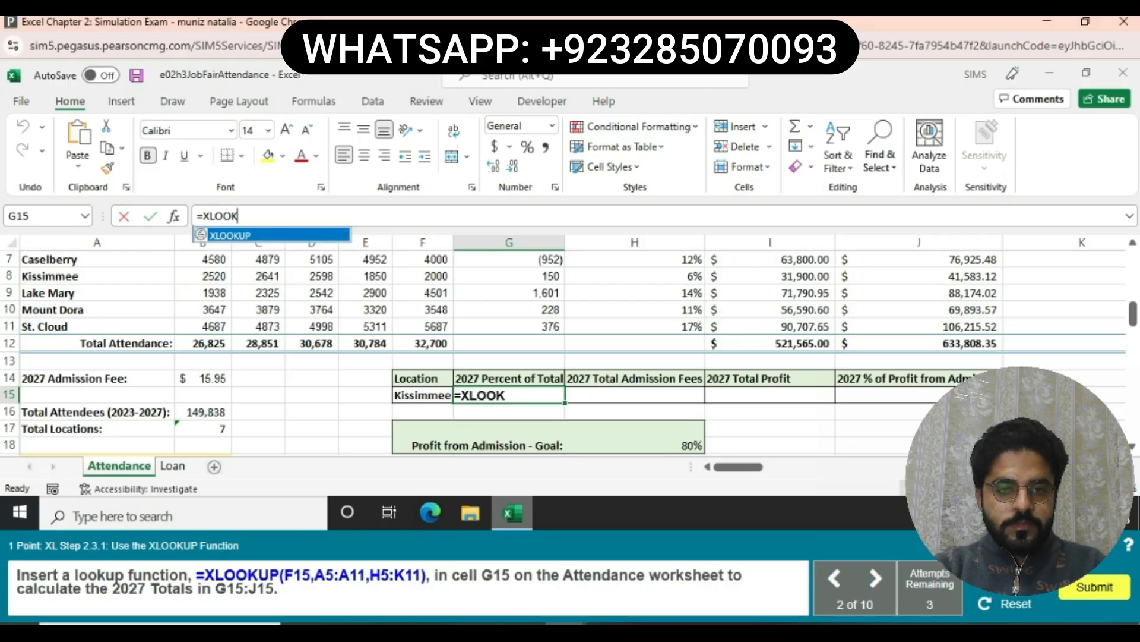
text(UP()
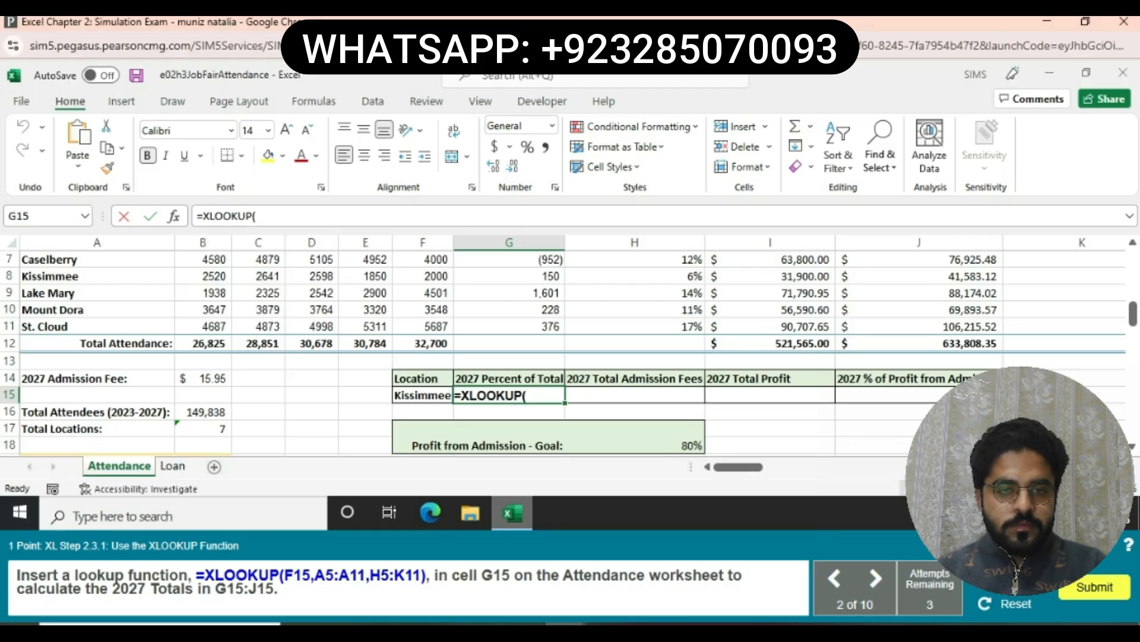
text(F15,A5)
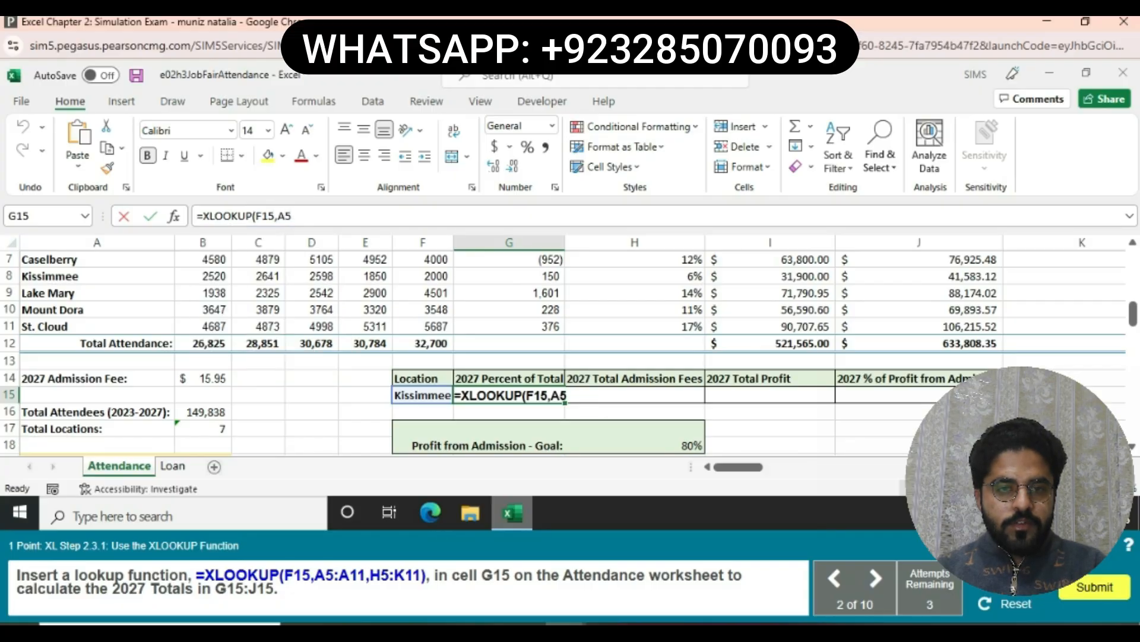
text(:A)
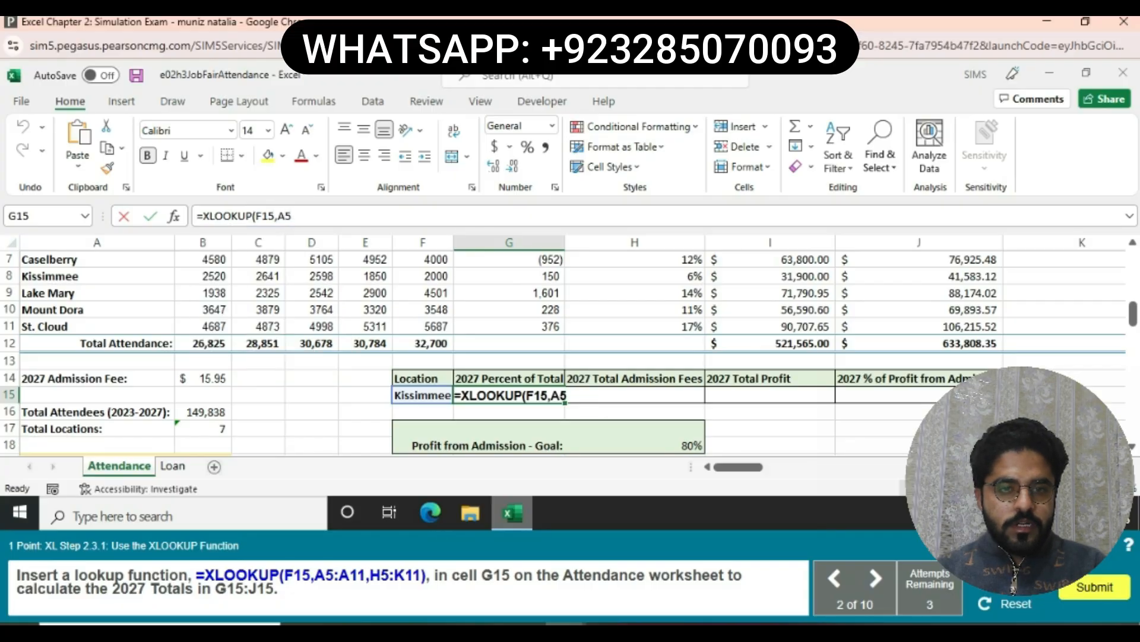
text(11)
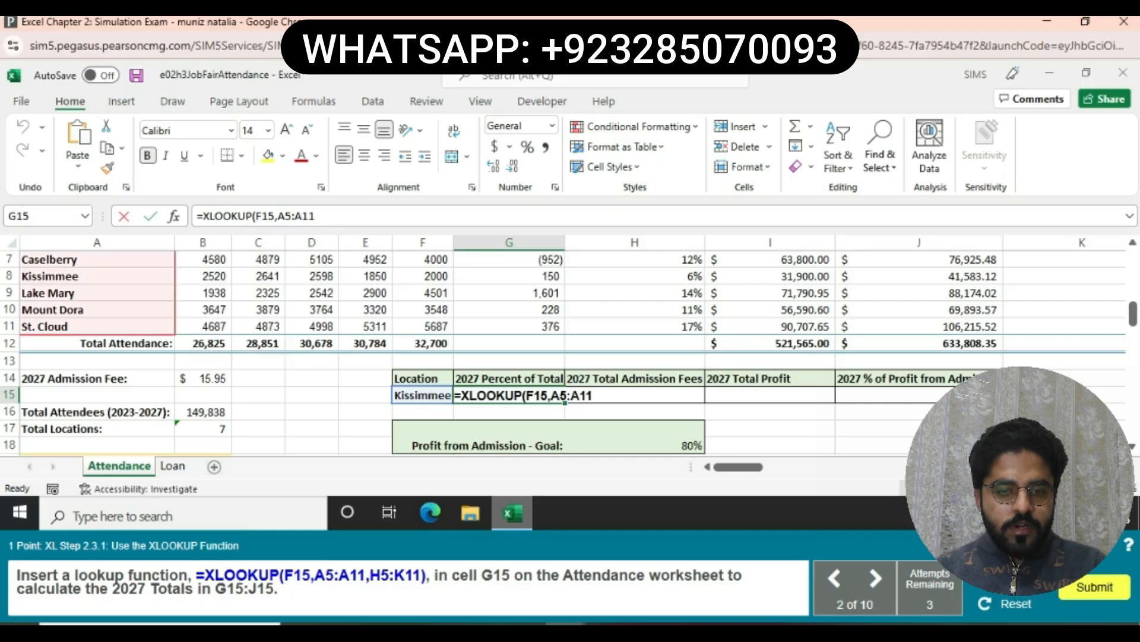
text(,)
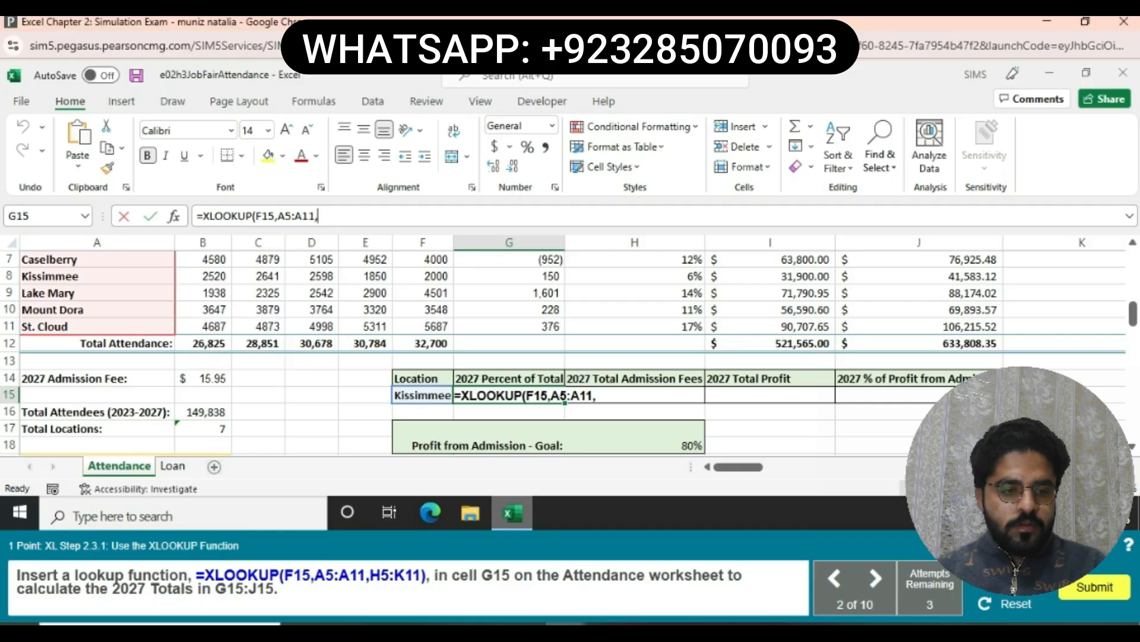
text(H5)
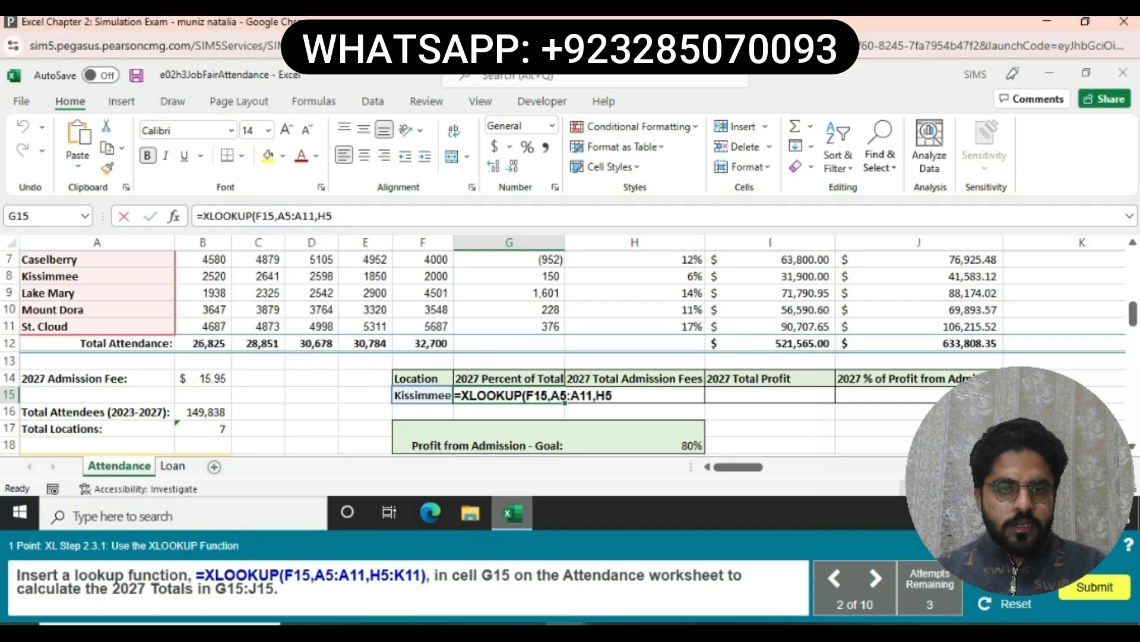
text(:K11)
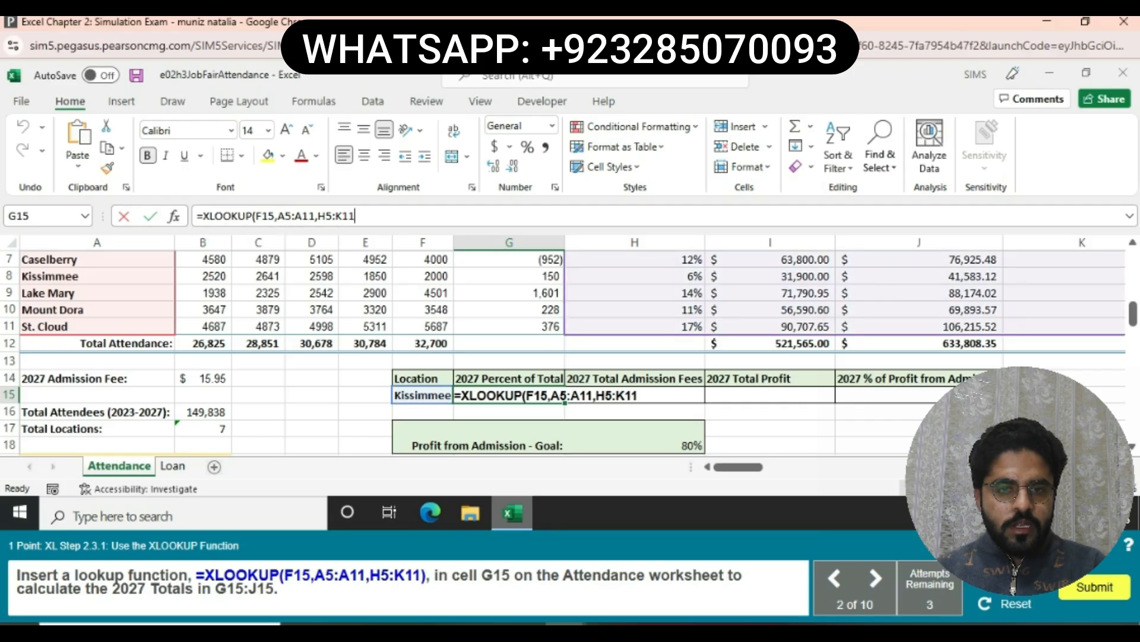
text())
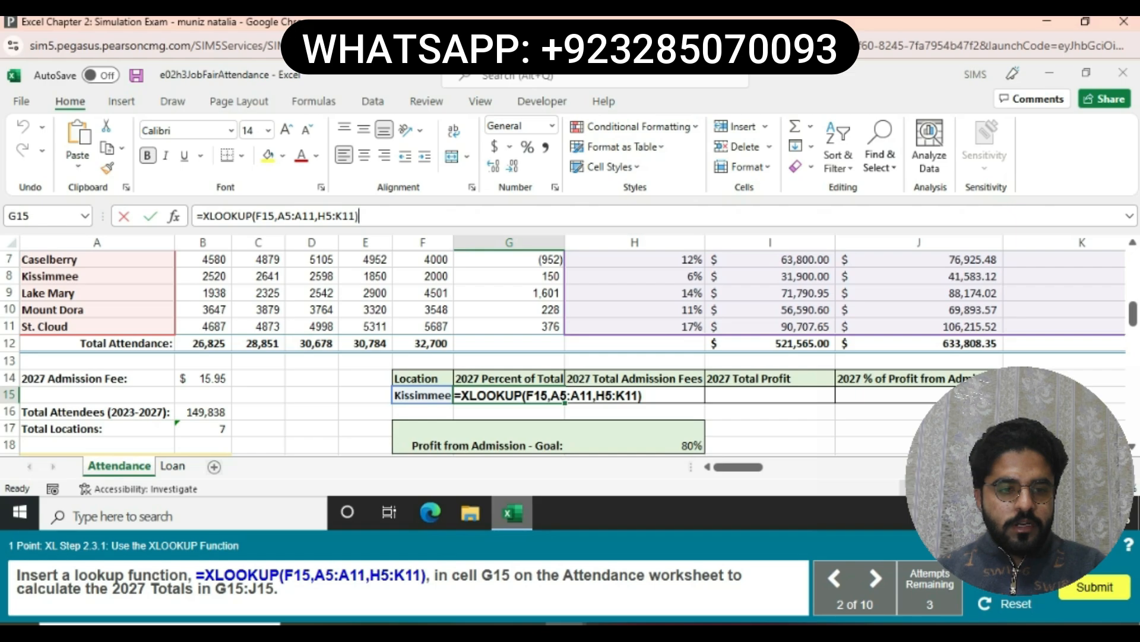
key(Return)
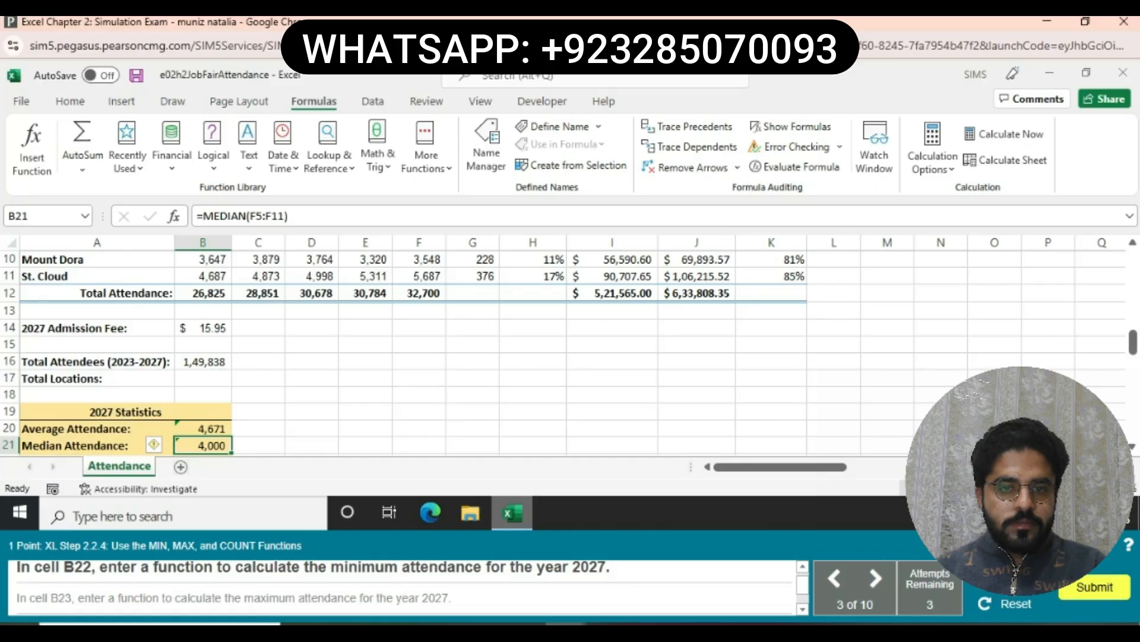
- Enter =MIN(F5:F11) in B22 for the lowest 2027 attendance
click(1132, 446)
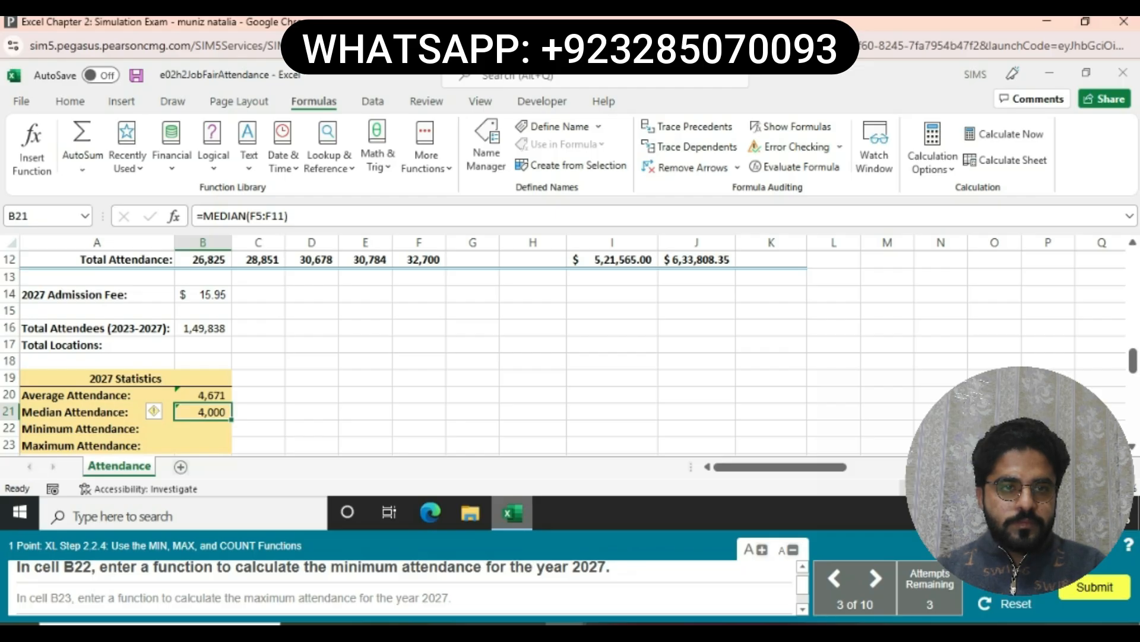
click(202, 429)
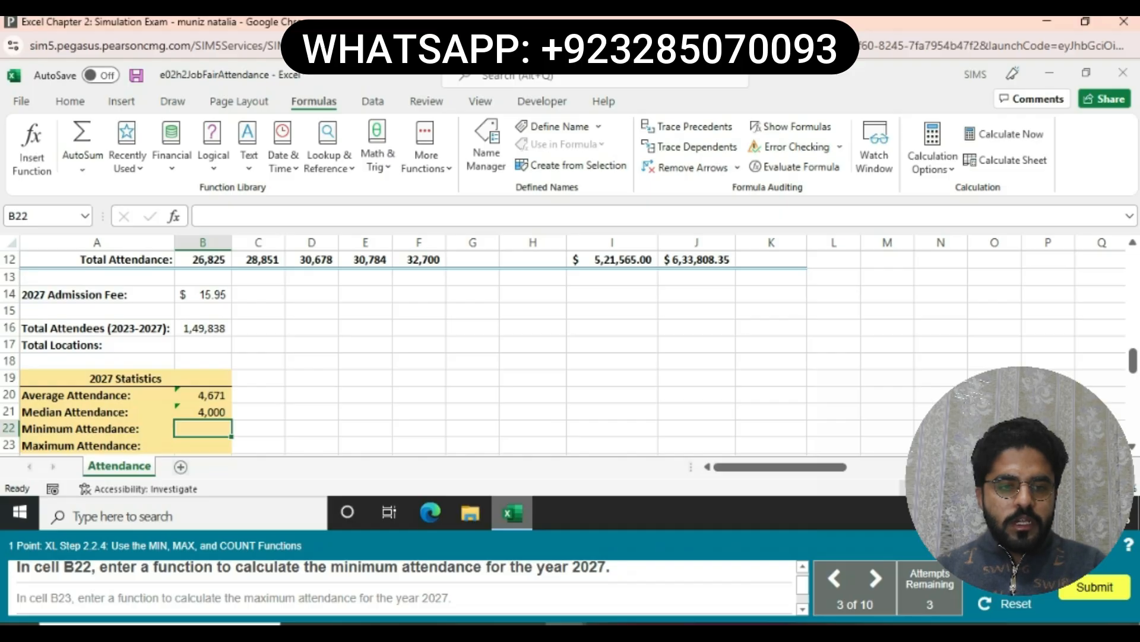
text(=)
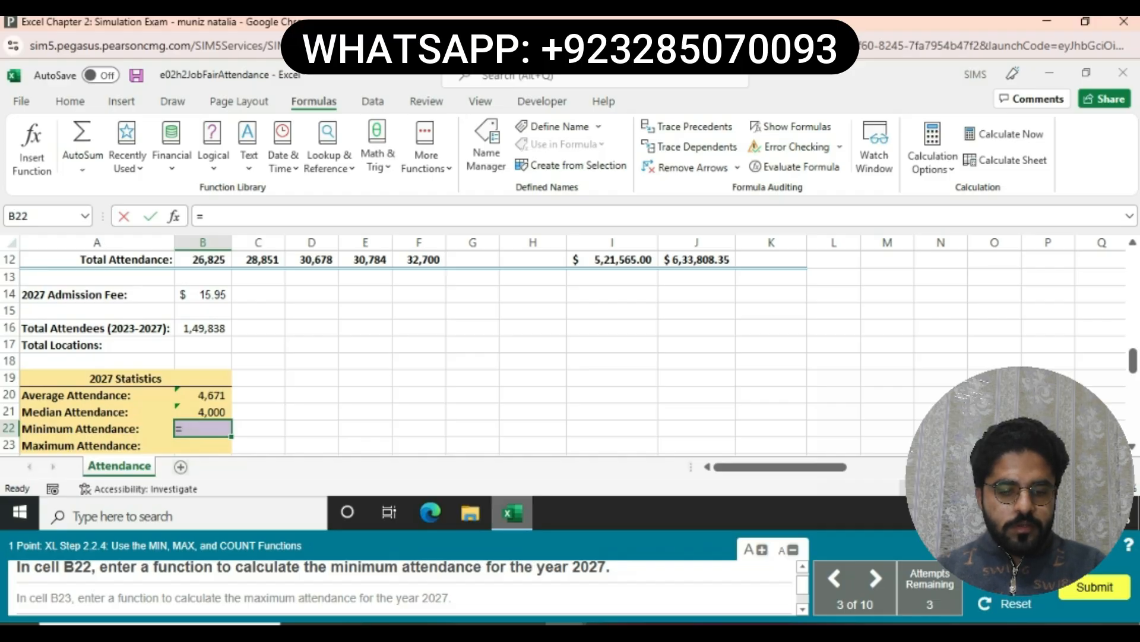
text(MIN)
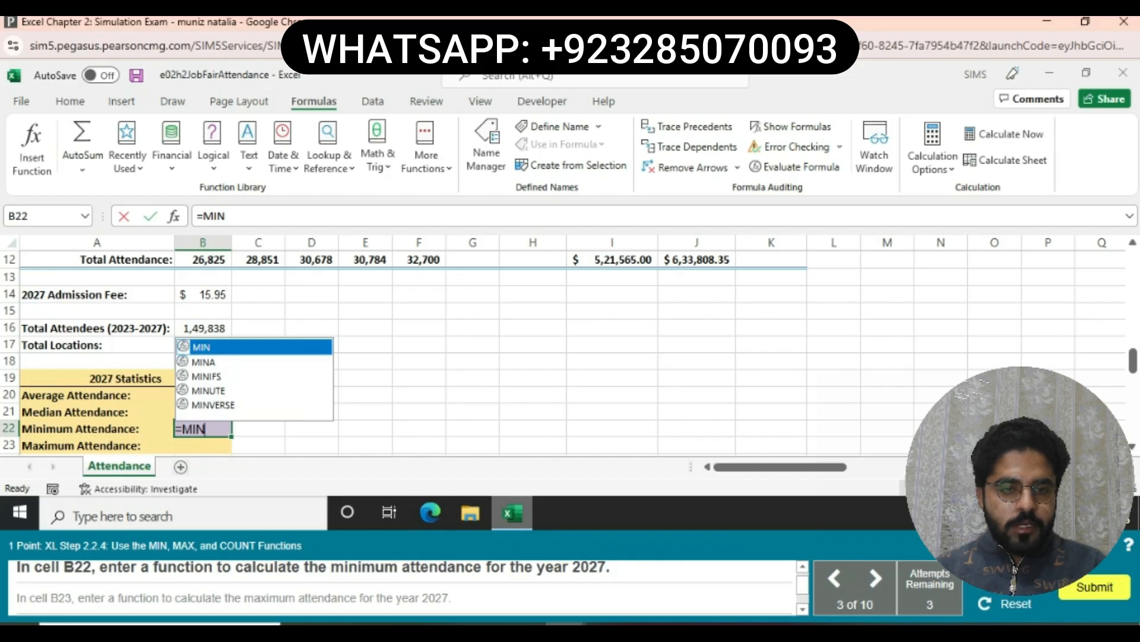
text(()
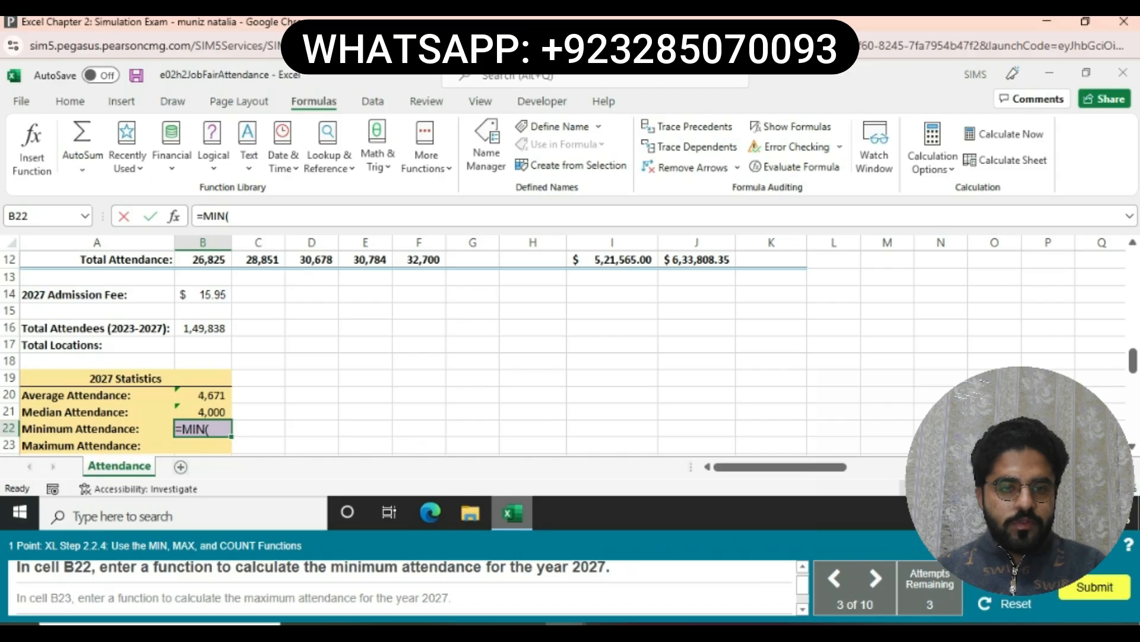
text(()
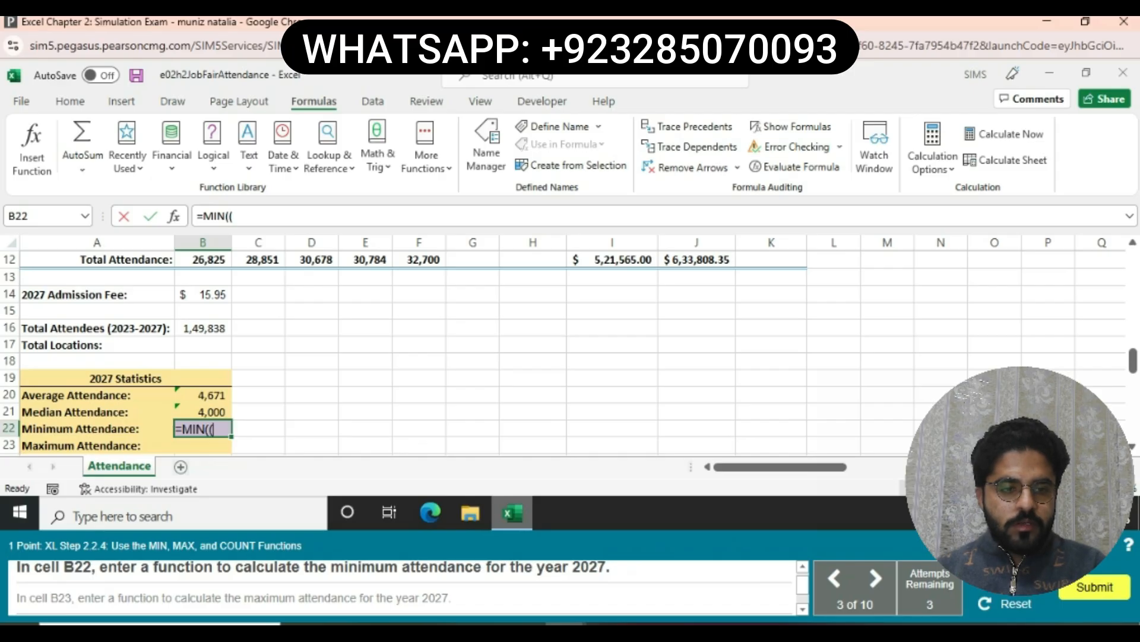
key(BackSpace)
text(F5:)
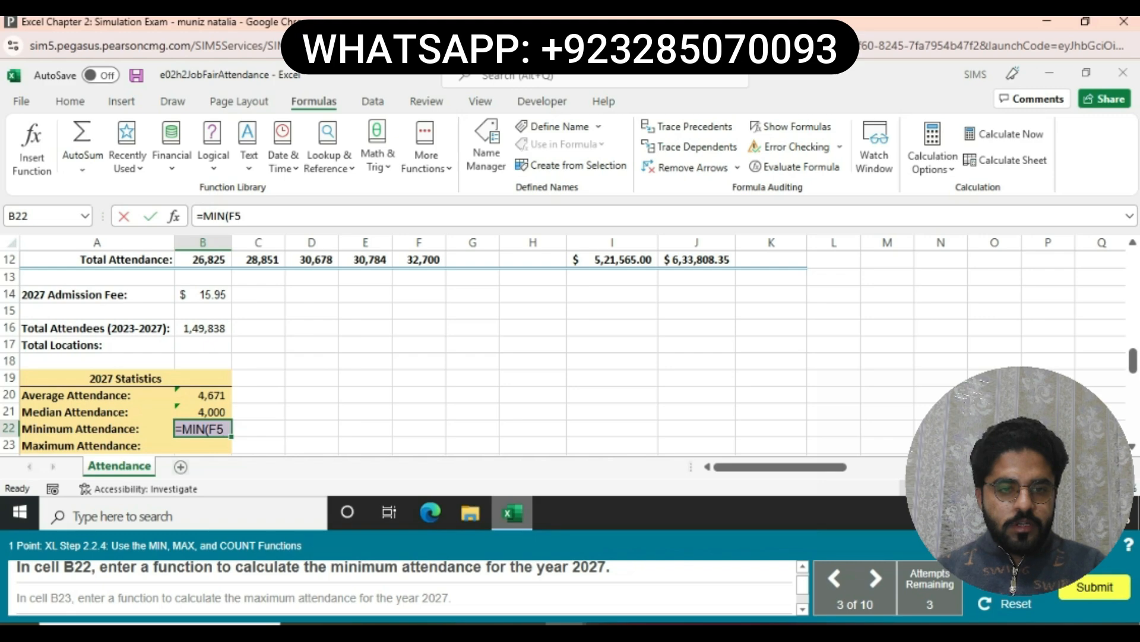
text(F11)
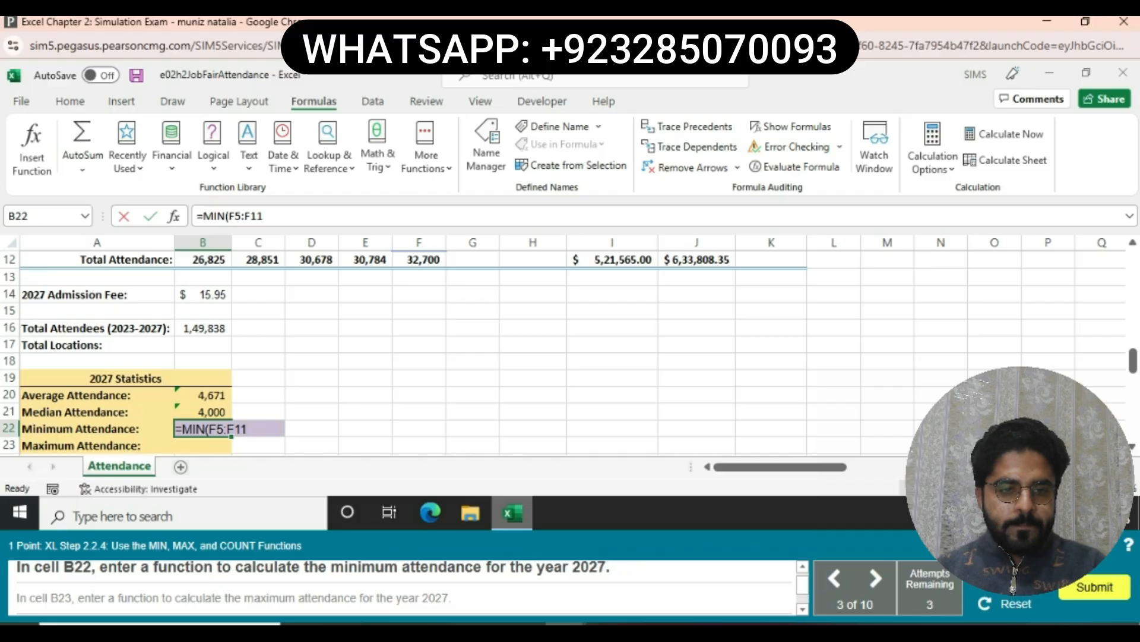
text())
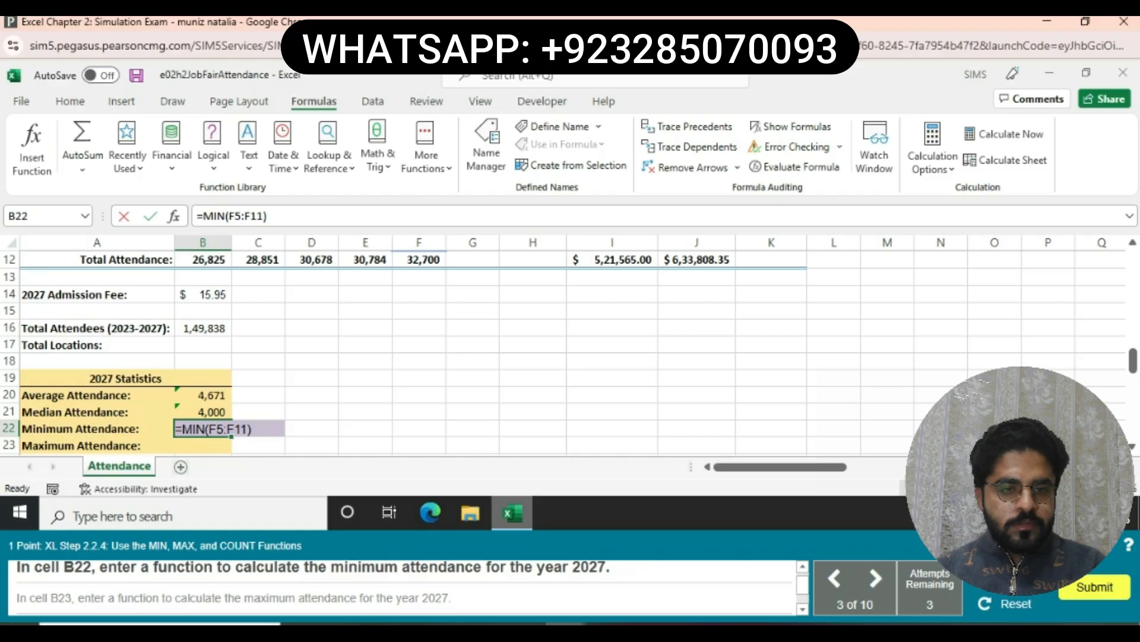
key(Return)
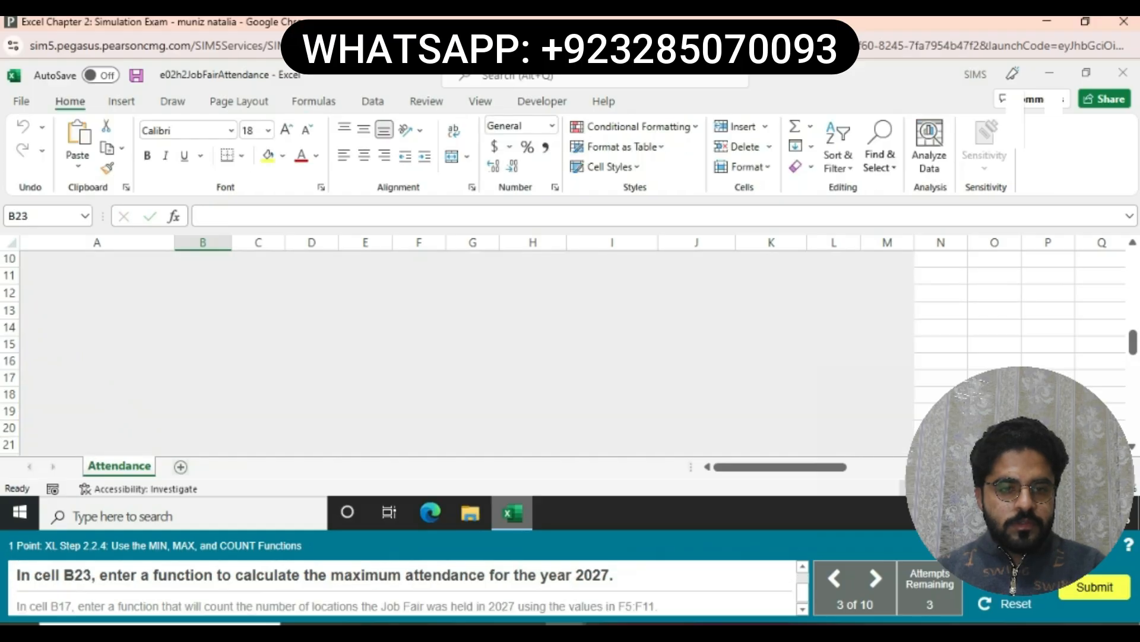
- Enter =MAX(F5:F11) in B23, returning a maximum attendance of 10,657
text(=MAX)
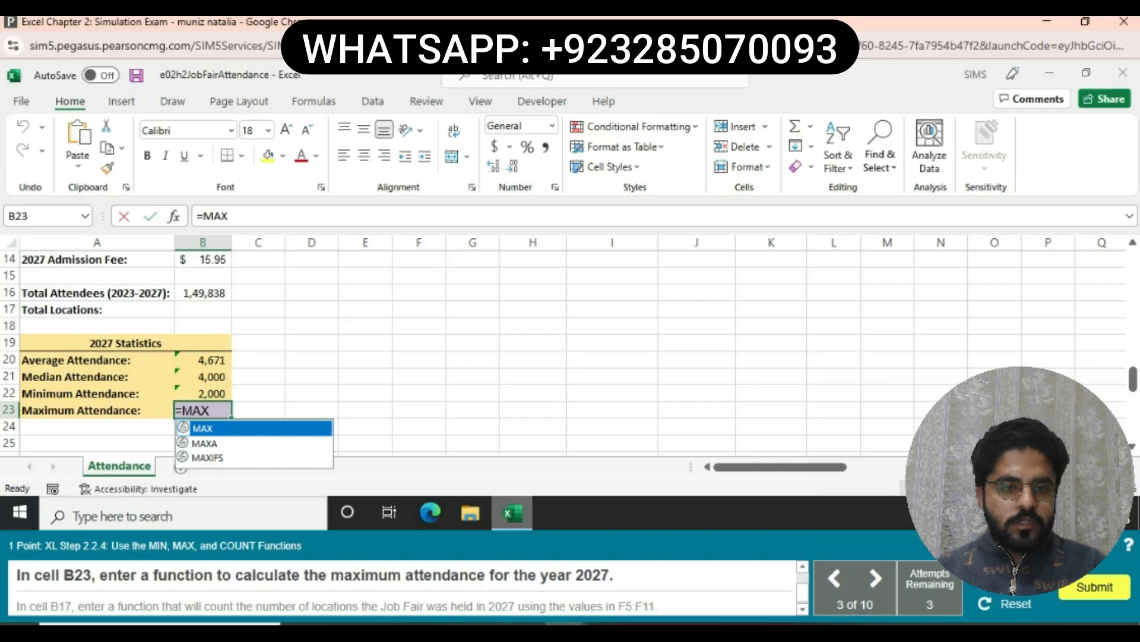
text(()
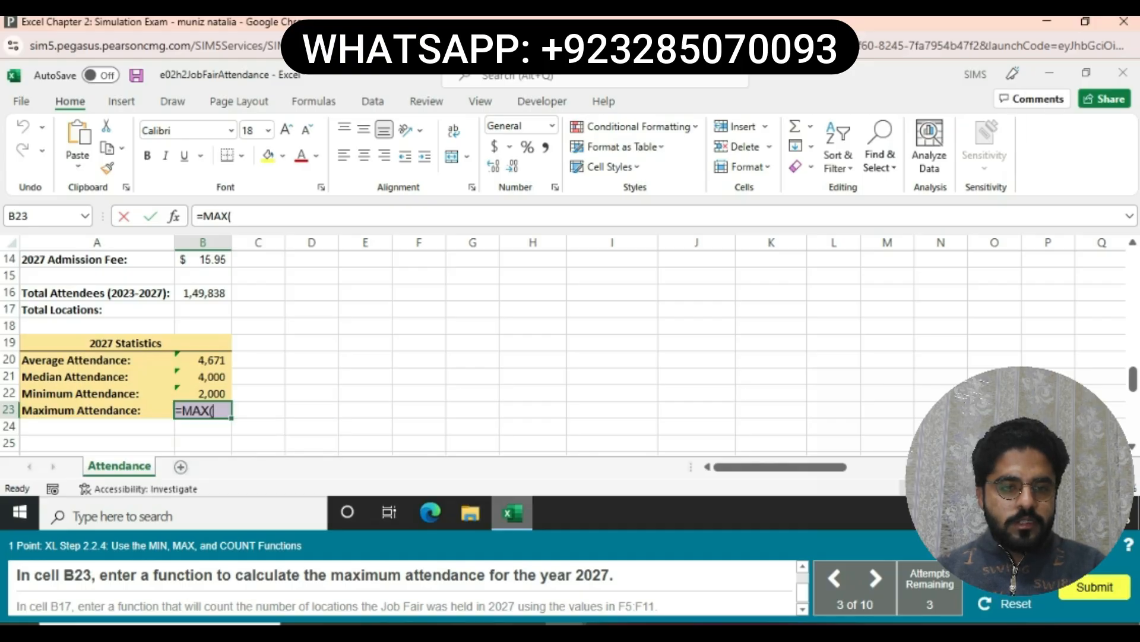
text(F5)
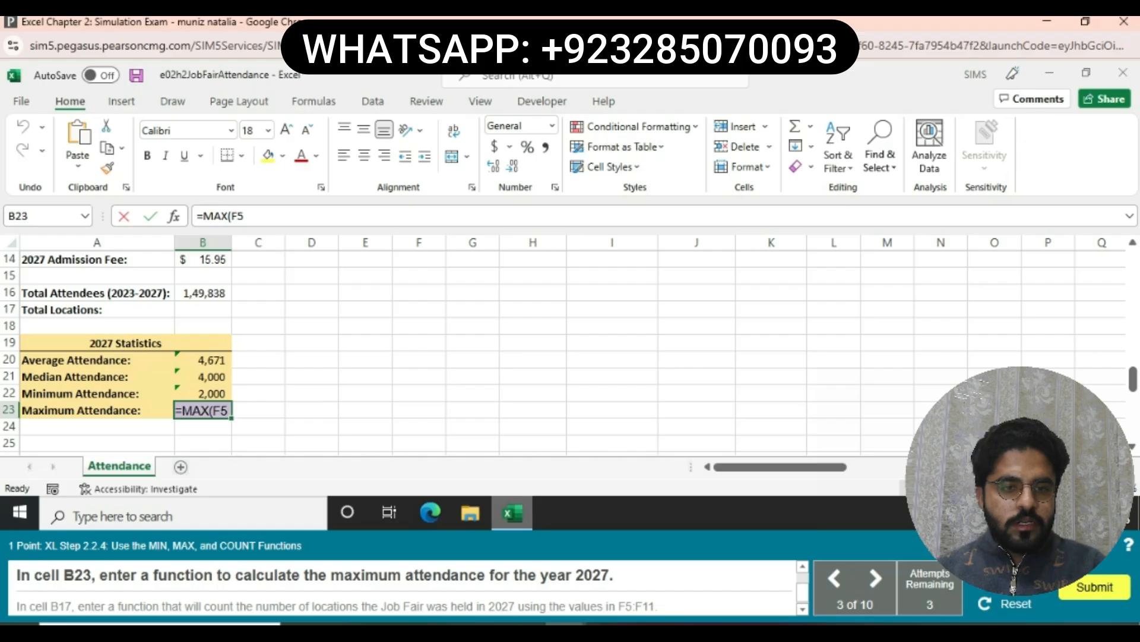
text(:F11)
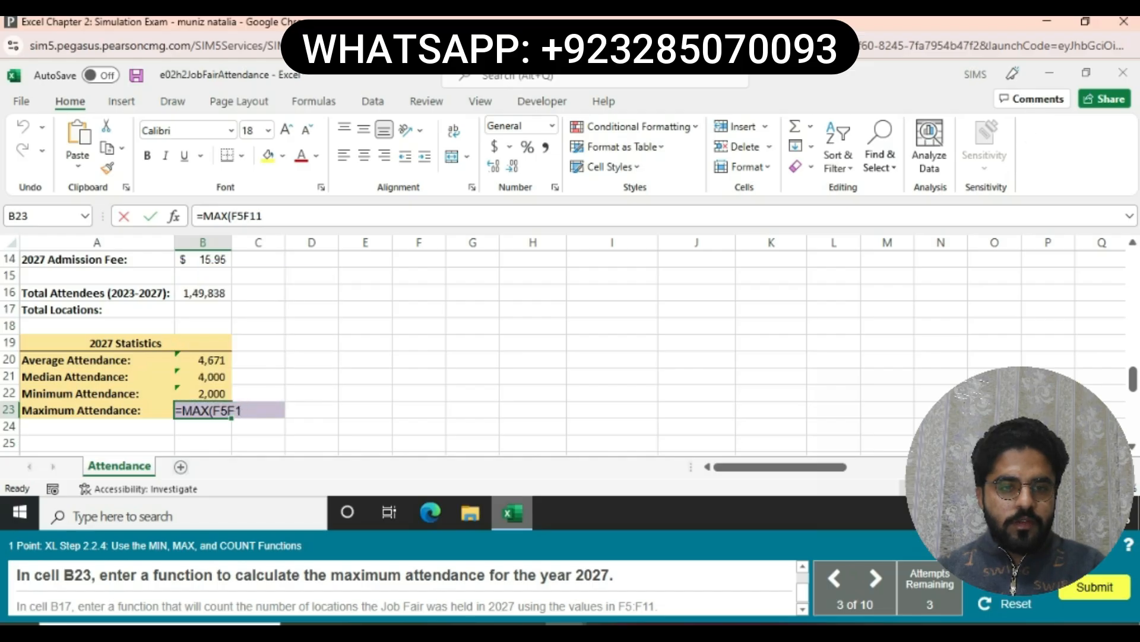
text())
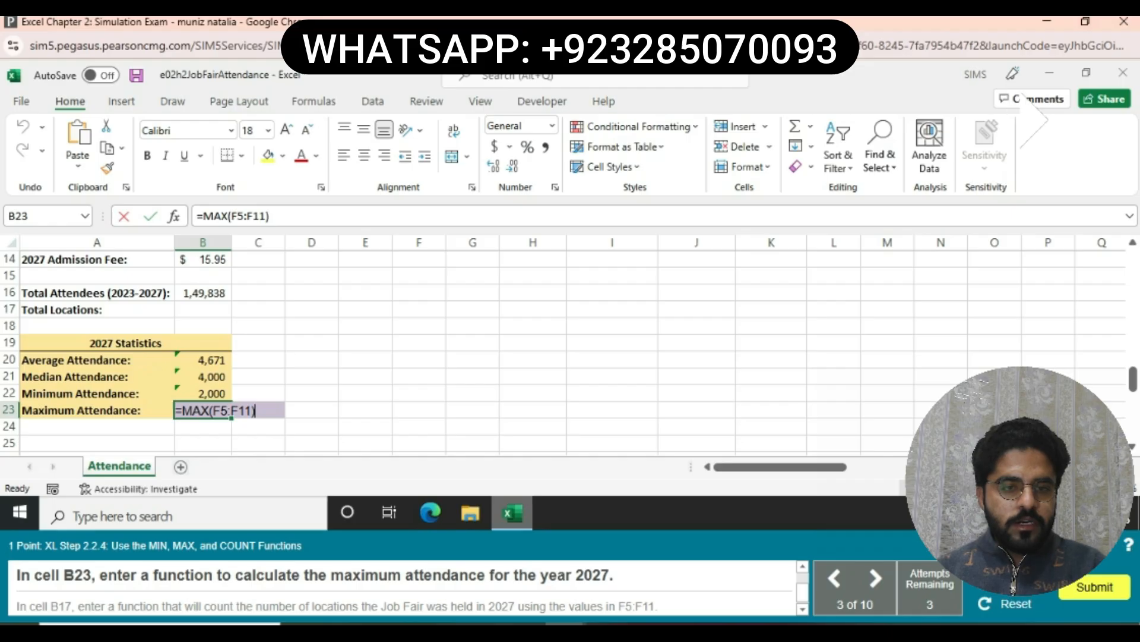
key(Return)
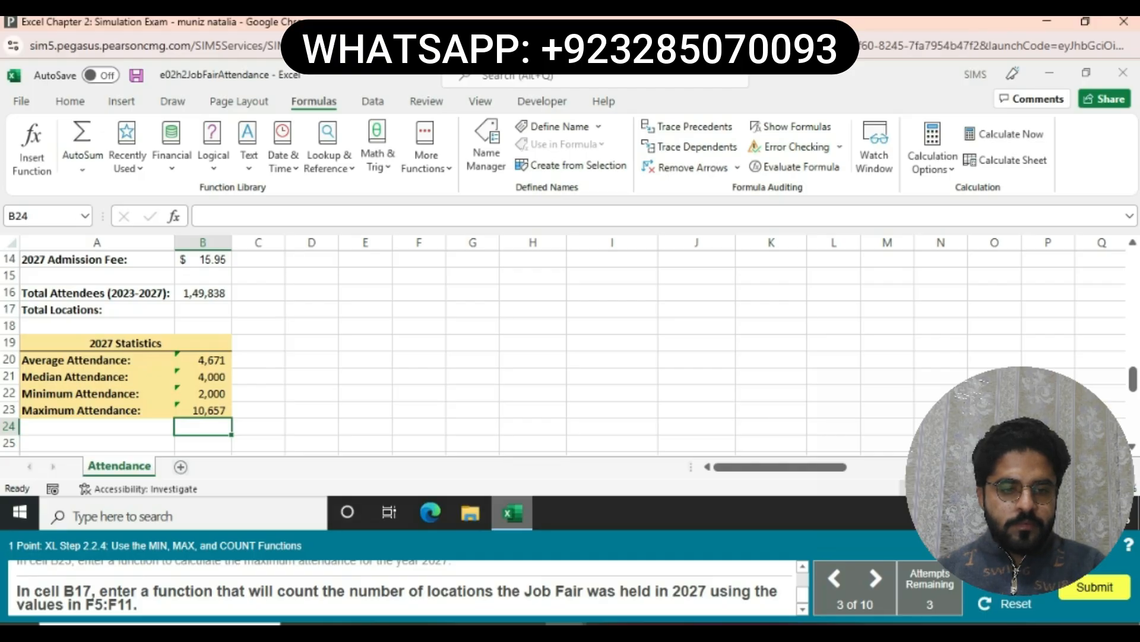
- Enter =COUNT(F5:F11) in B17, which counts 7 locations
click(203, 309)
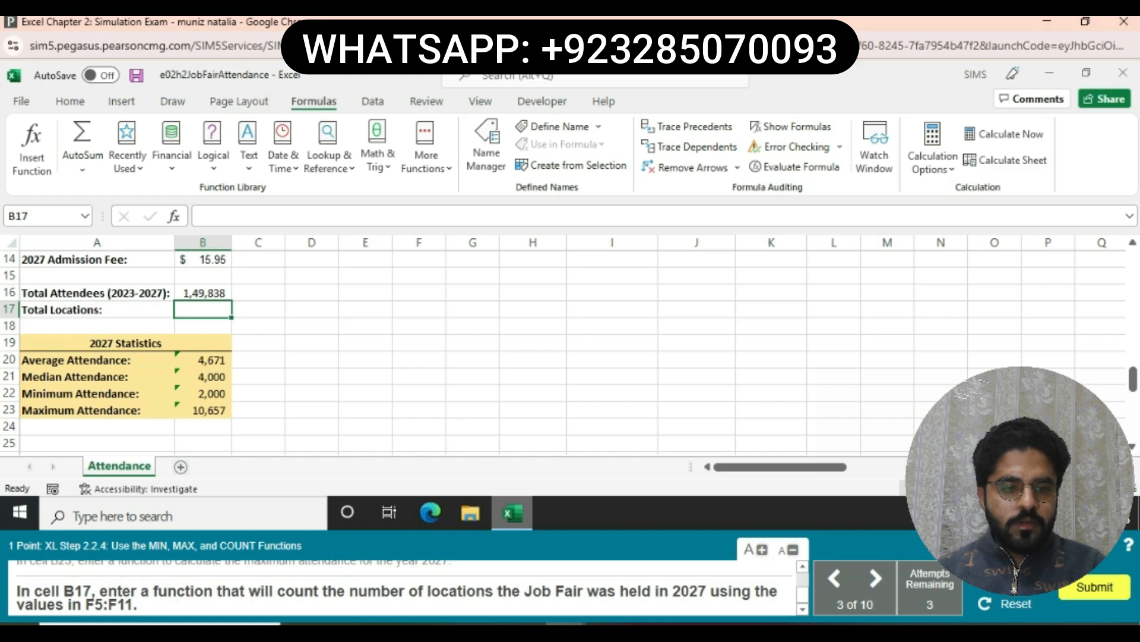
text(=)
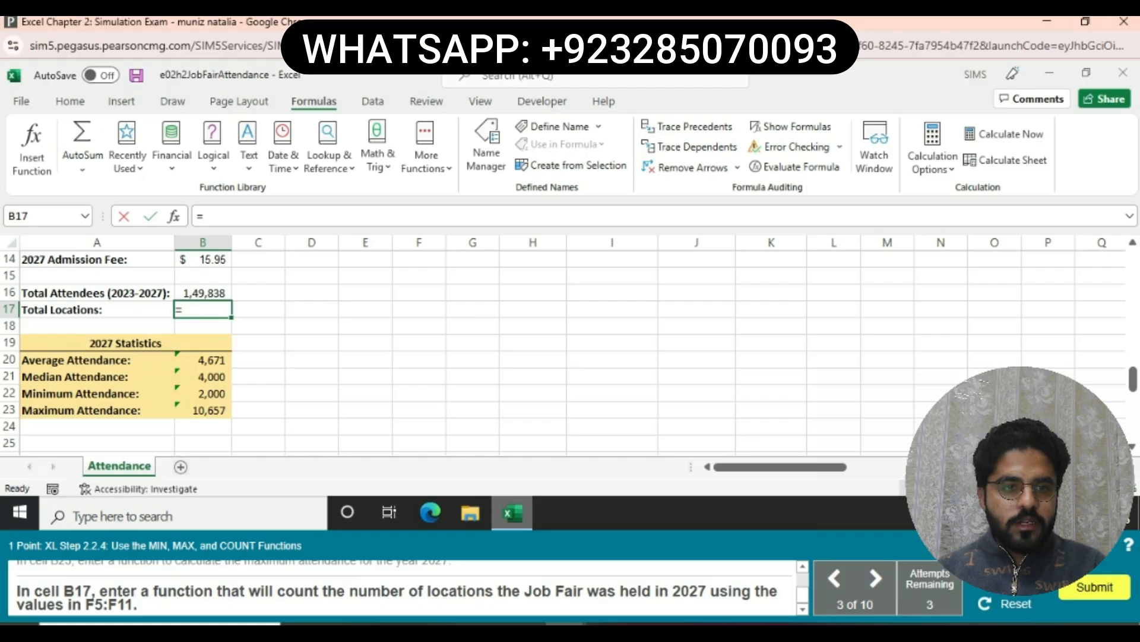
text(CO)
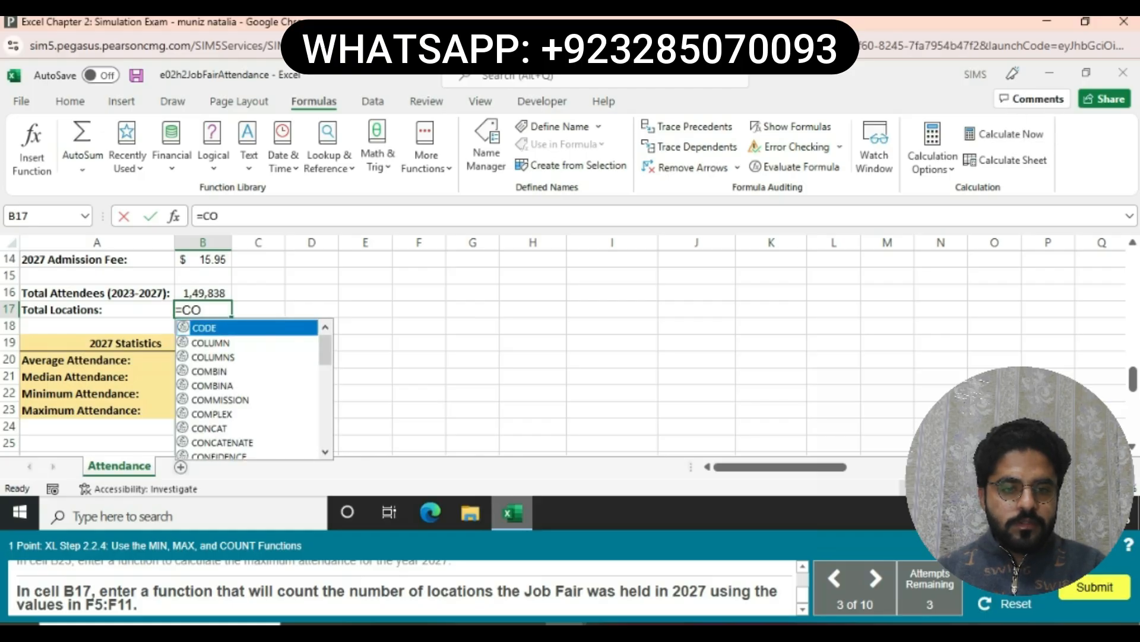
text(UNT)
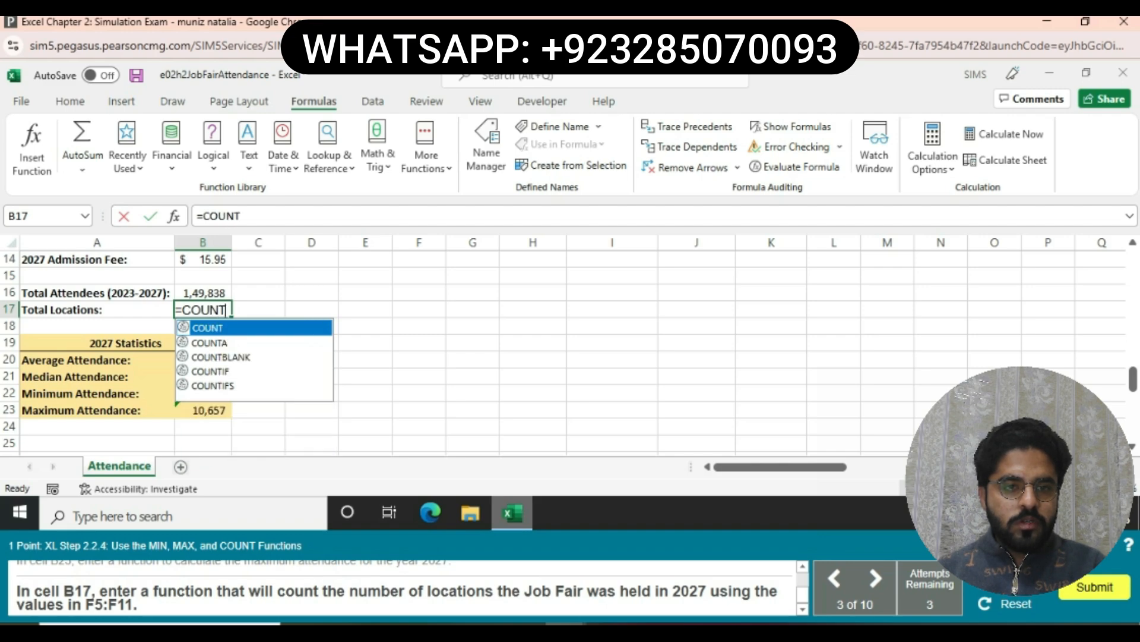
text(()
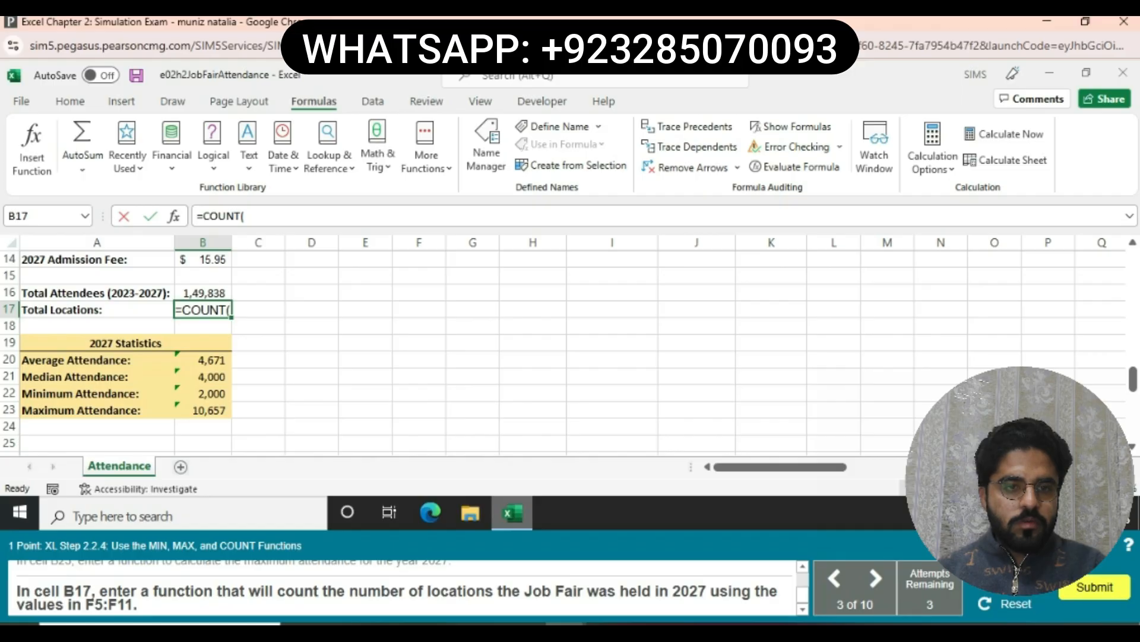
text(F5:F11))
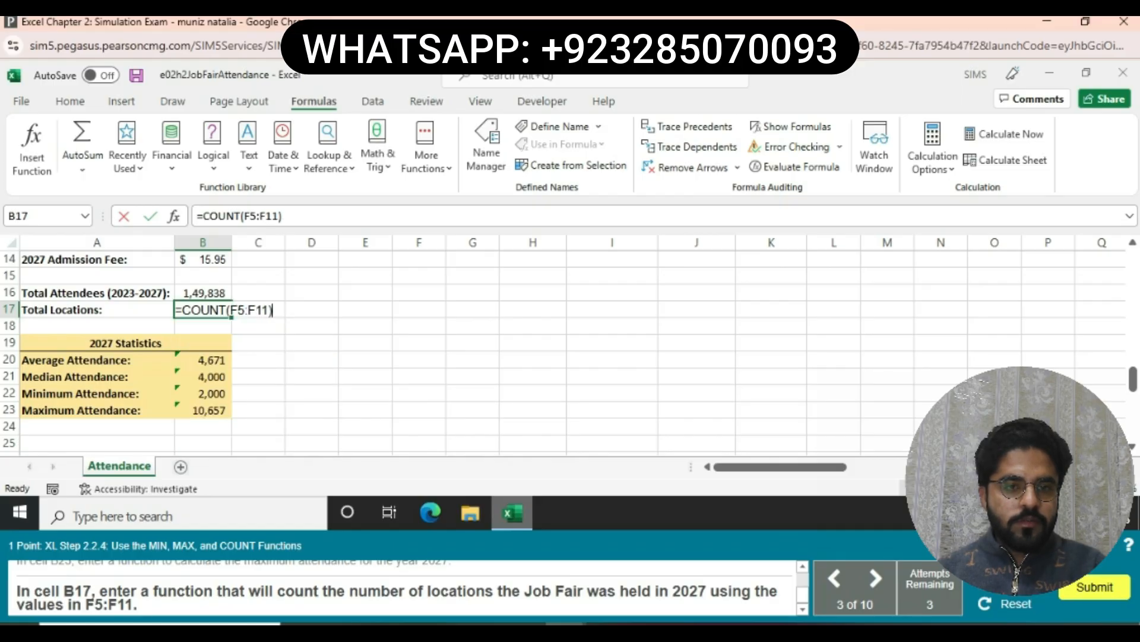
key(Return)
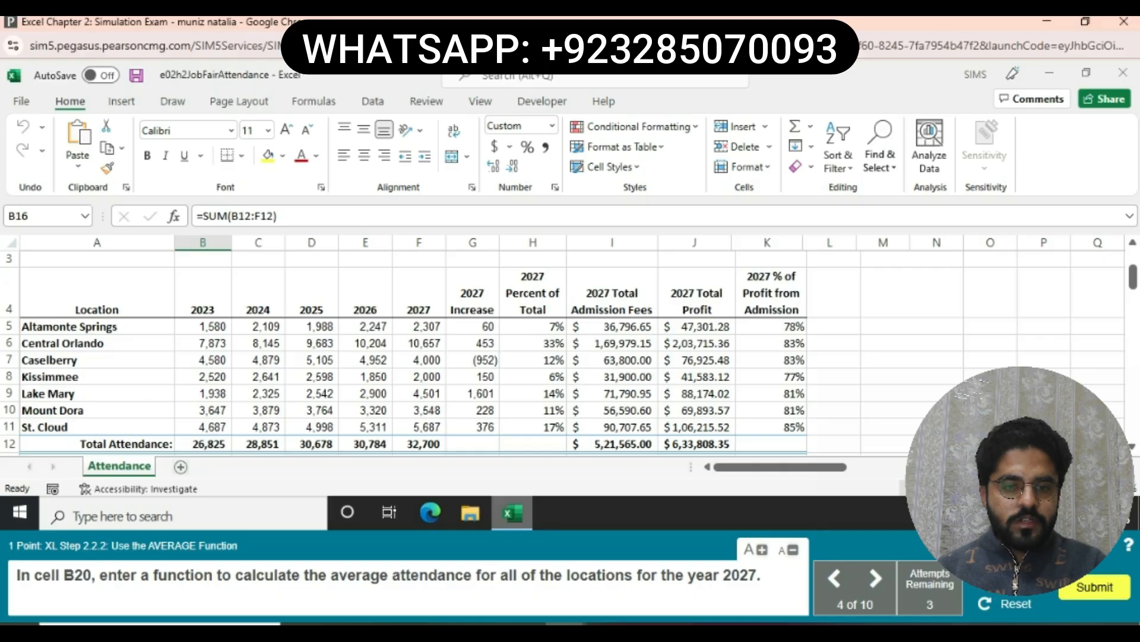
- Enter =AVERAGE(F5:F11) in B20, giving an average attendance of 4,671
scroll(571, 351, down, 2)
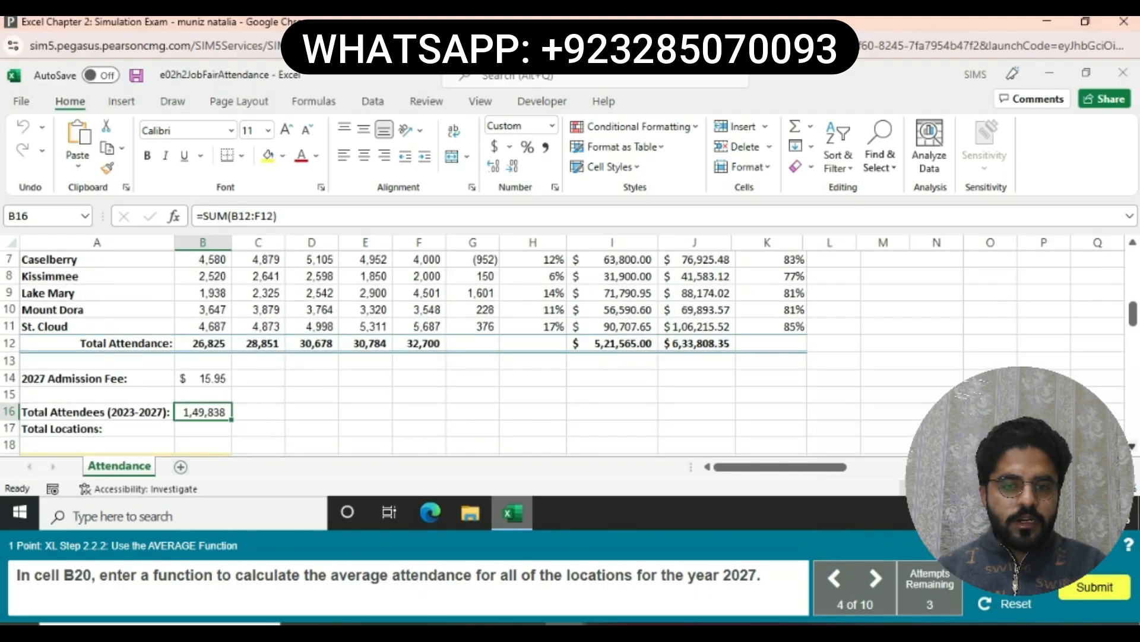
click(1133, 446)
click(142, 412)
click(203, 412)
text(=)
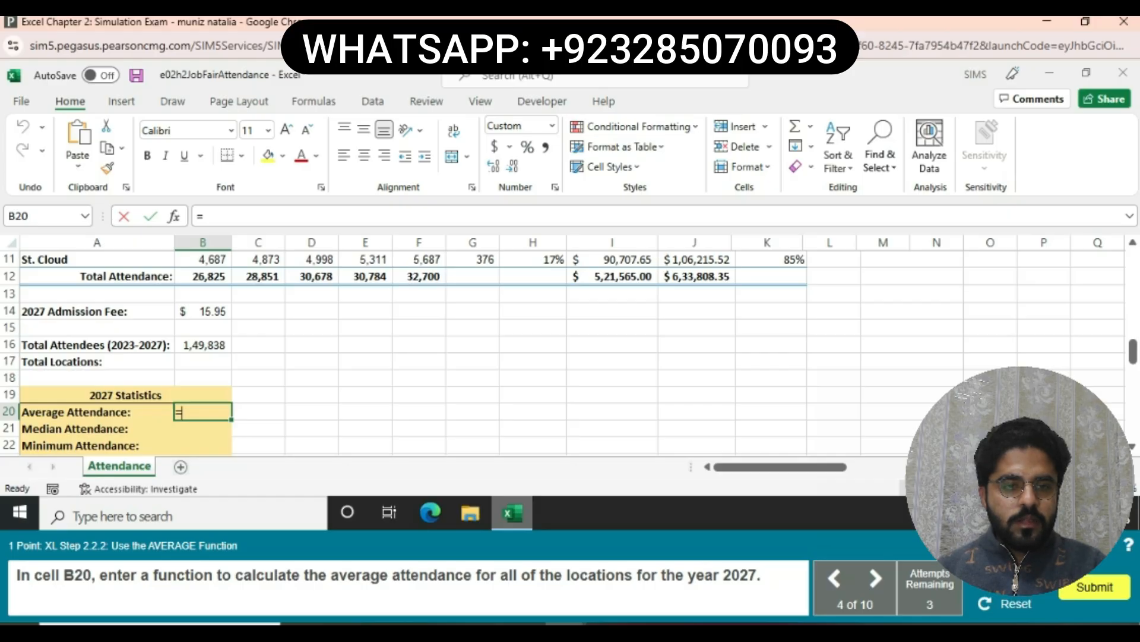
text(AV)
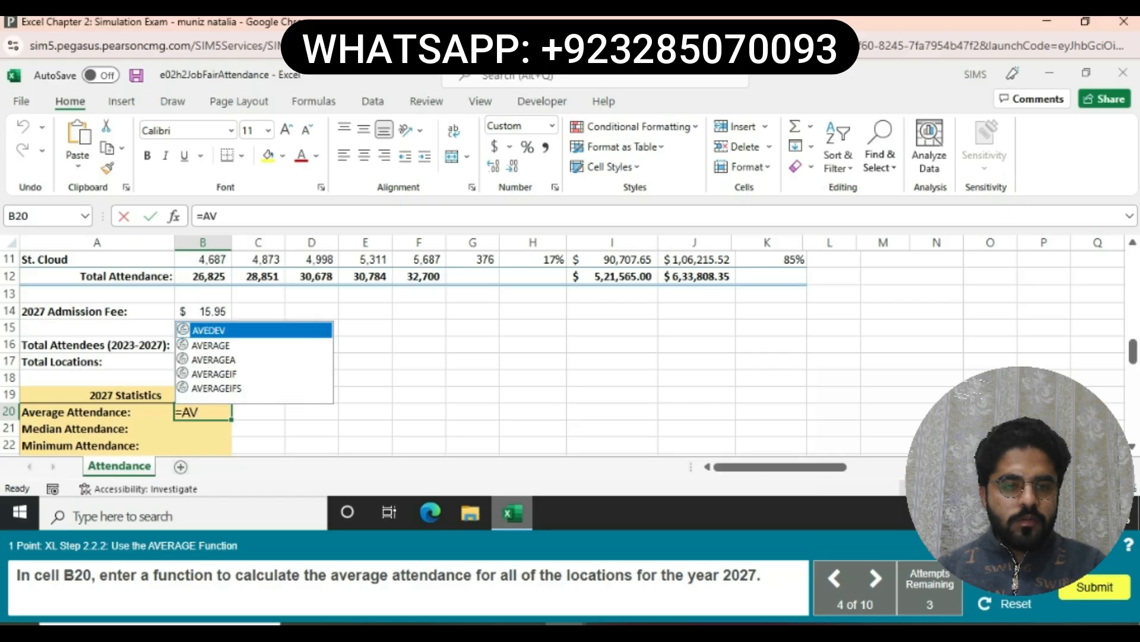
text(ERA)
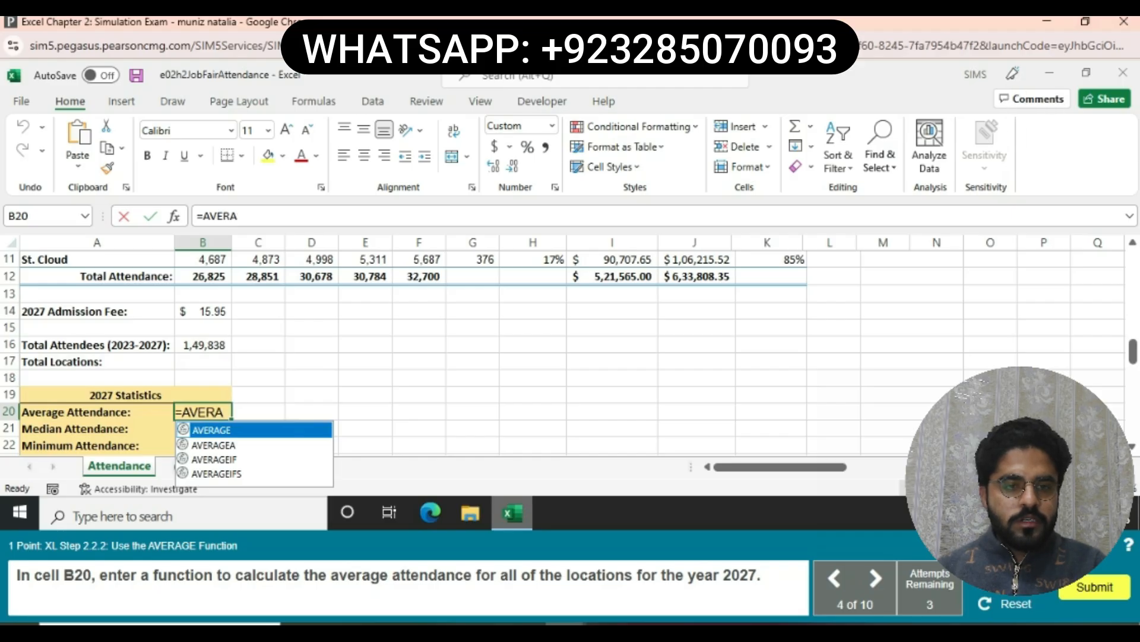
text(GE)
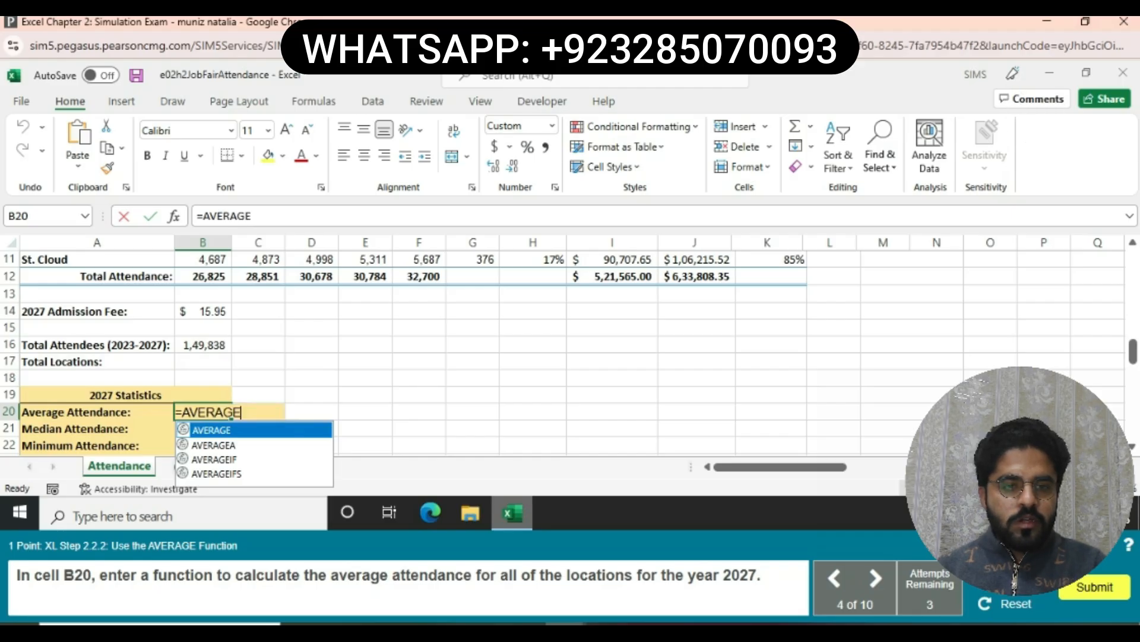
text(()
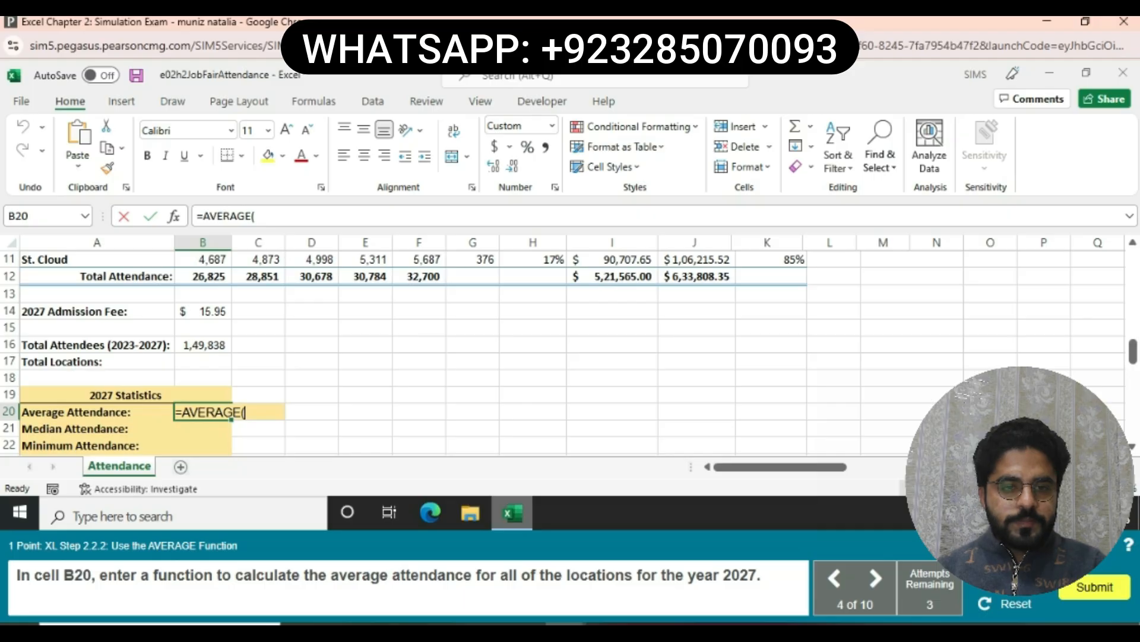
text(F5:F11)
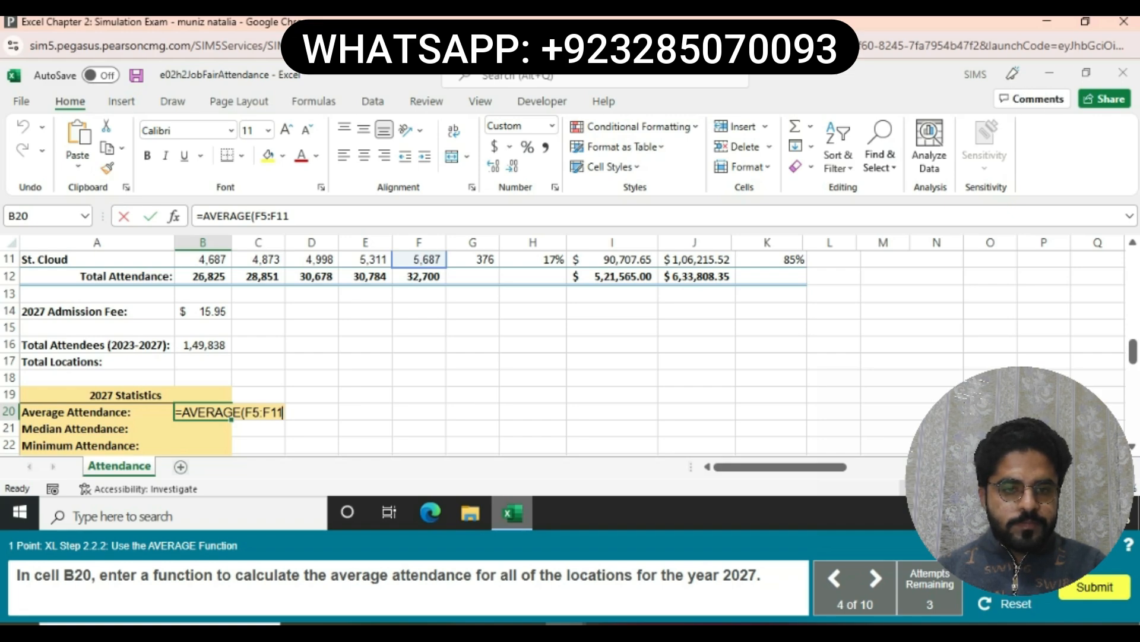
text())
key(Return)
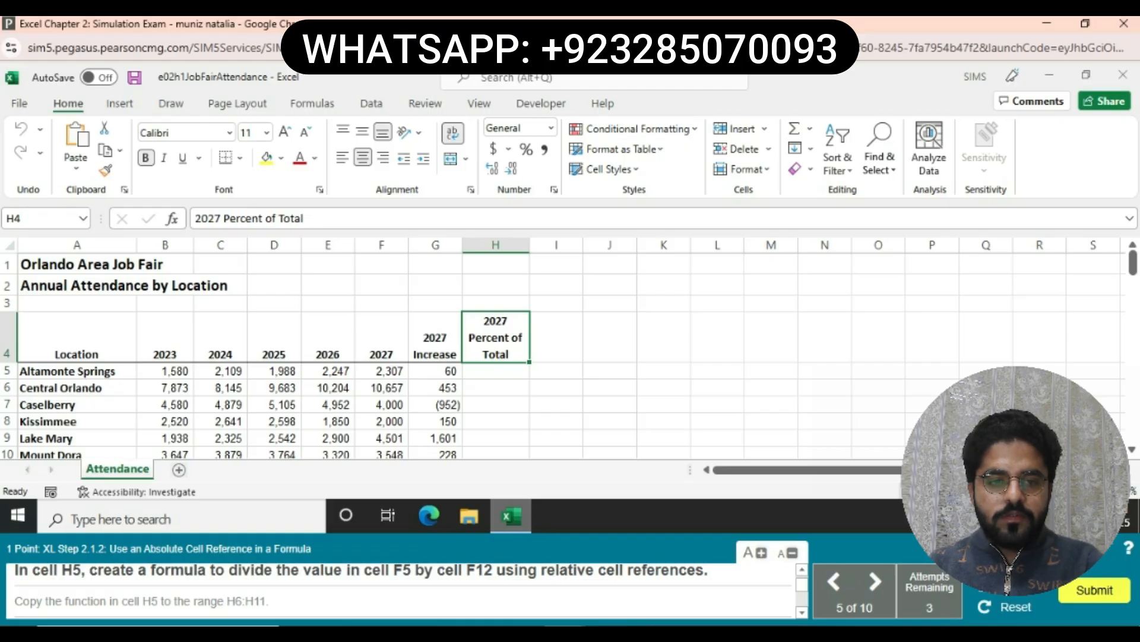
- Enter =F5/$F$12 in H5 so Altamonte Springs shows 7% of total attendance
click(495, 370)
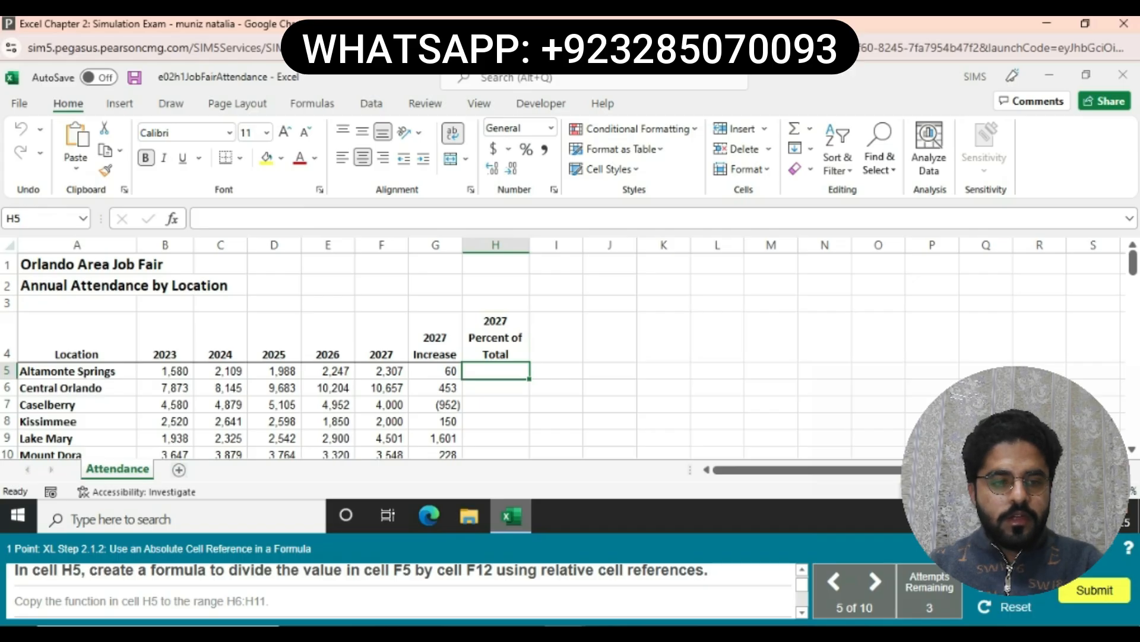
text(=)
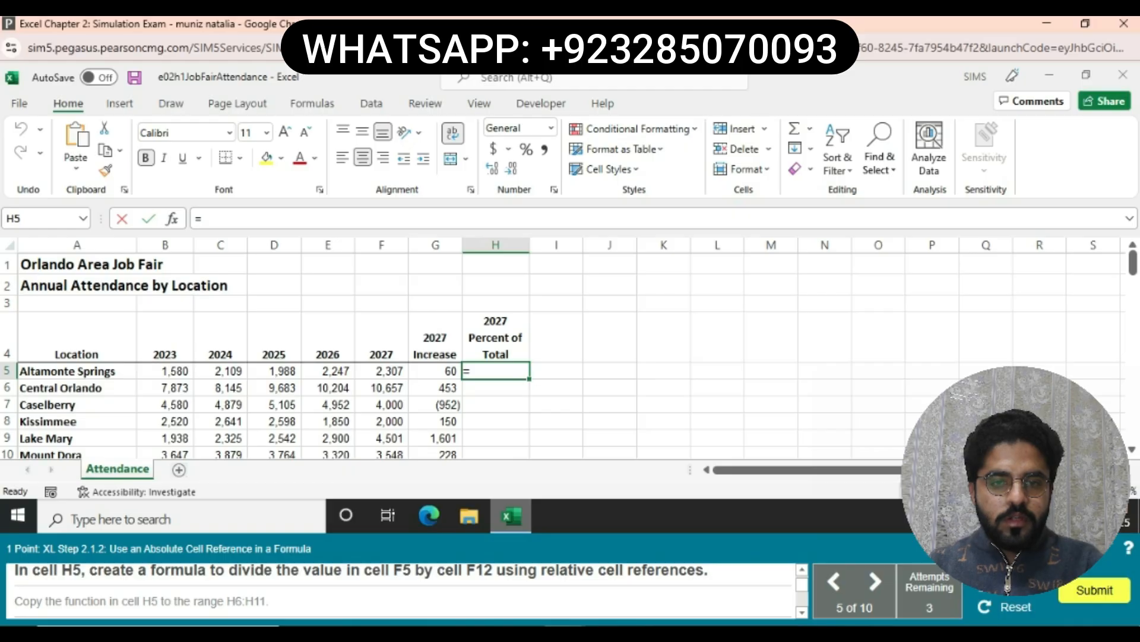
text(F5/)
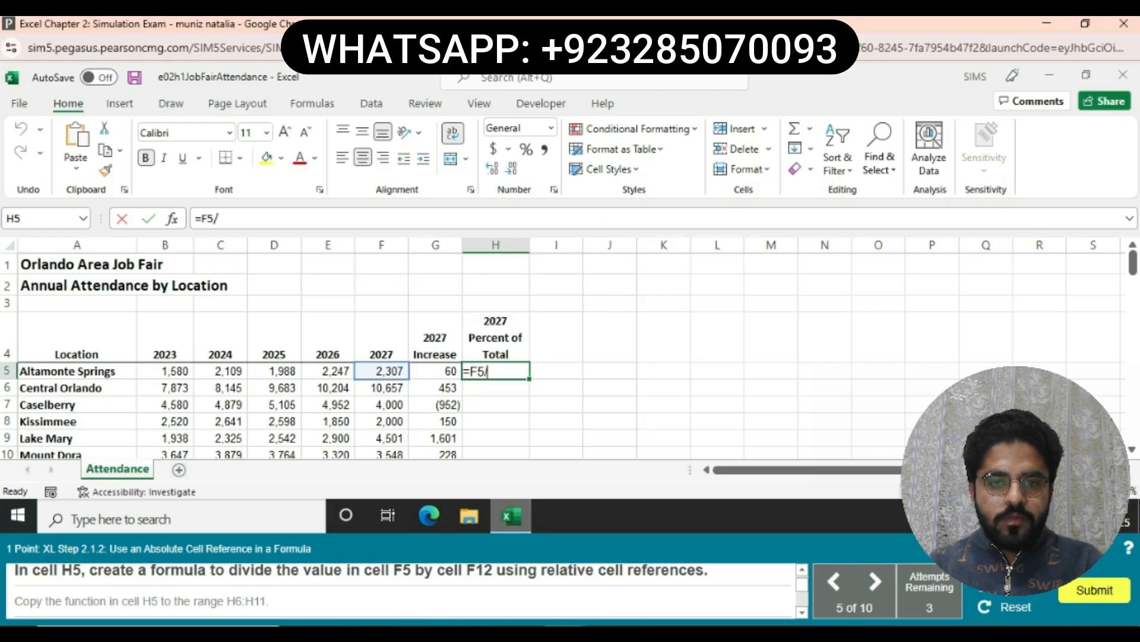
text($)
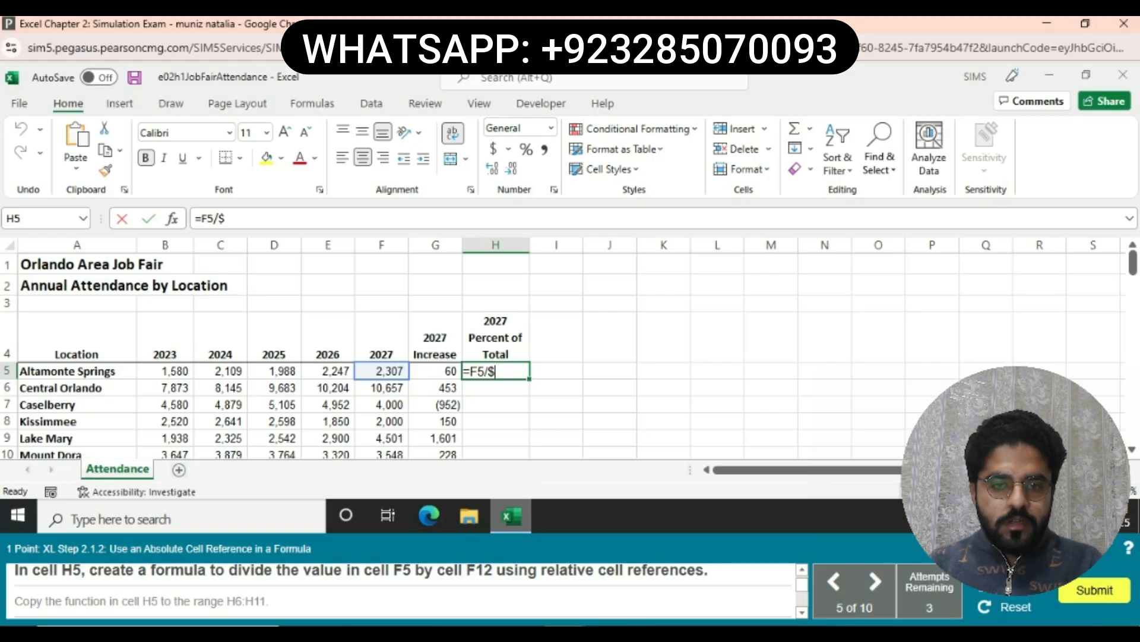
text(F$)
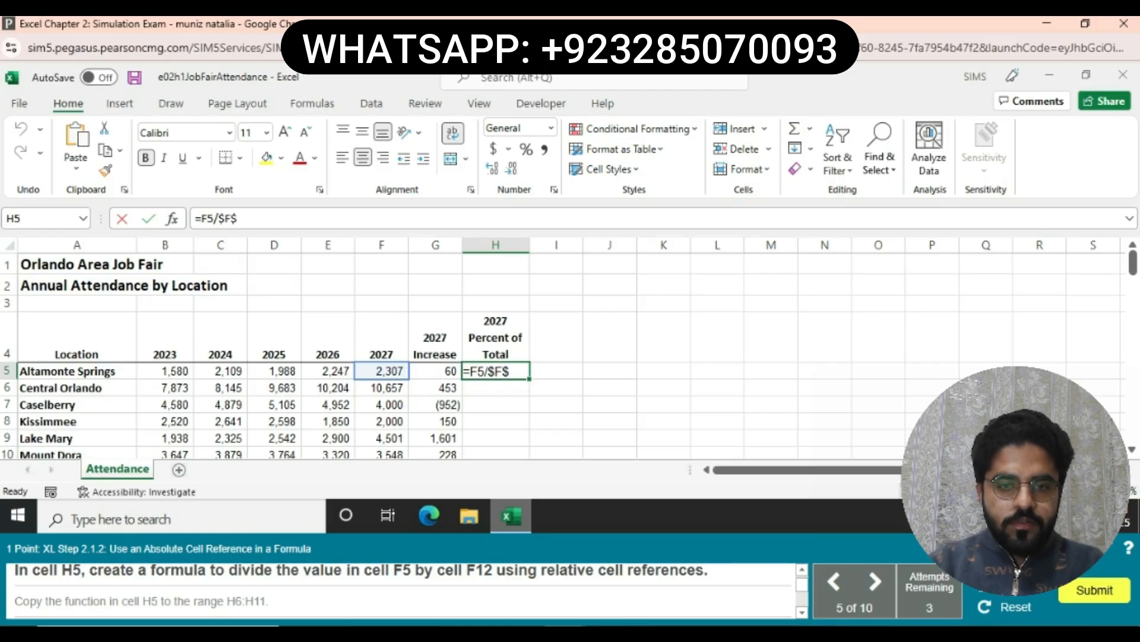
text(12)
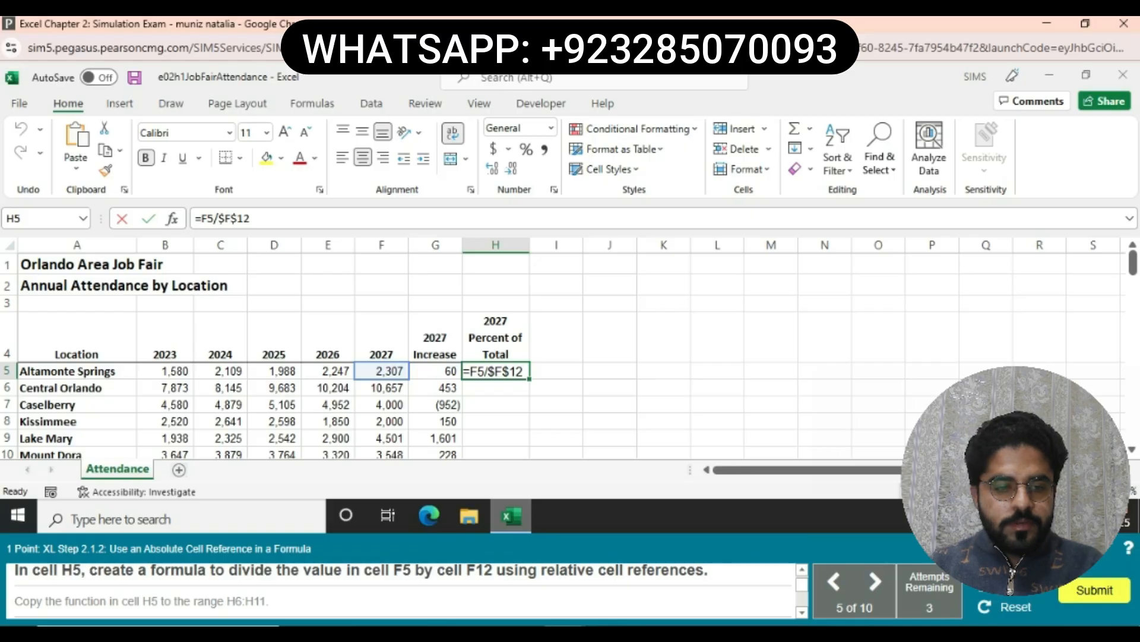
key(Return)
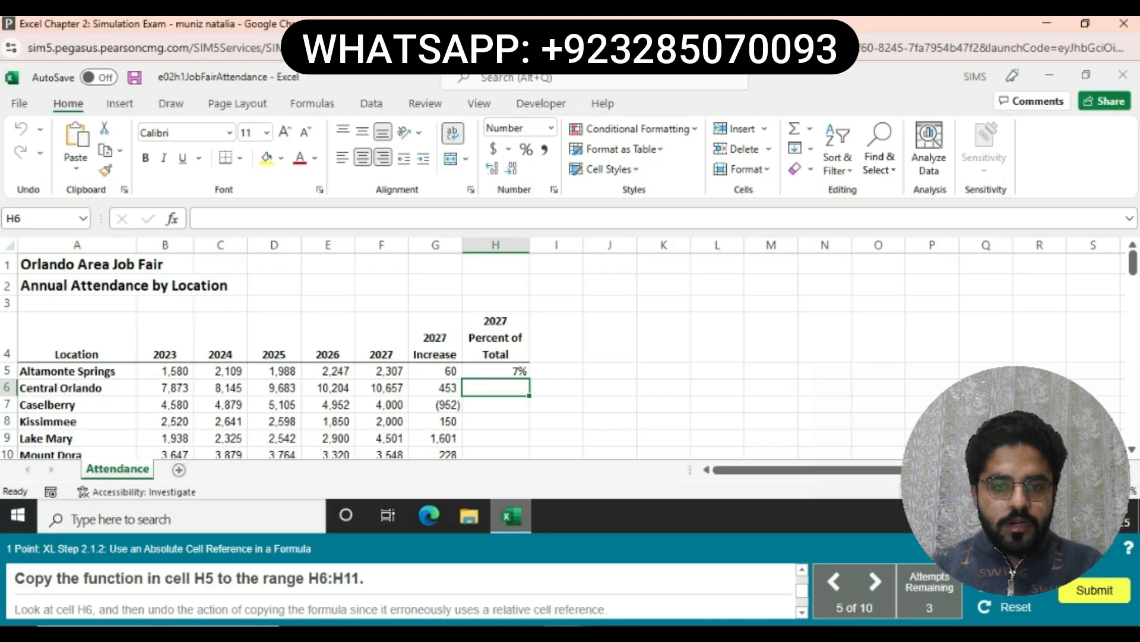
click(495, 372)
drag(496, 371, 495, 431)
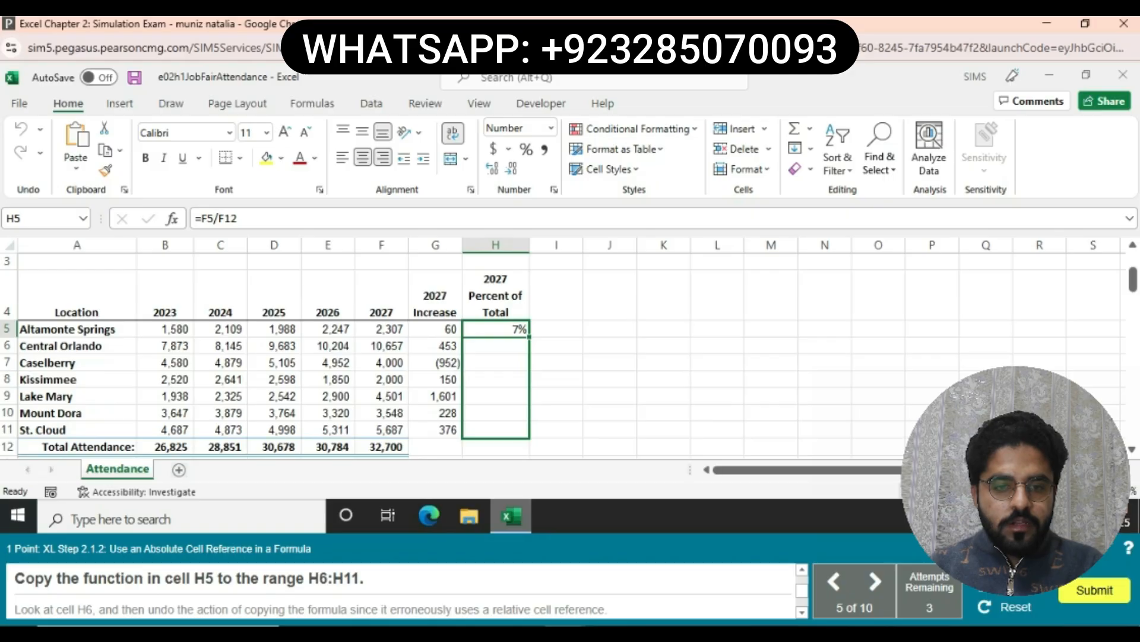
key(ctrl+d)
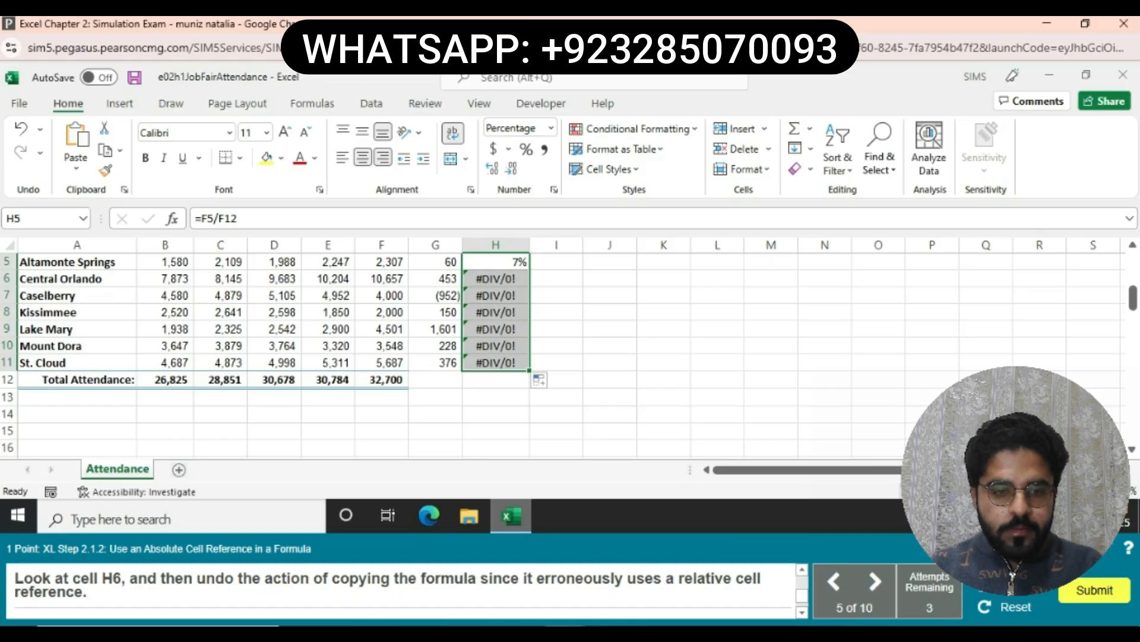
click(495, 279)
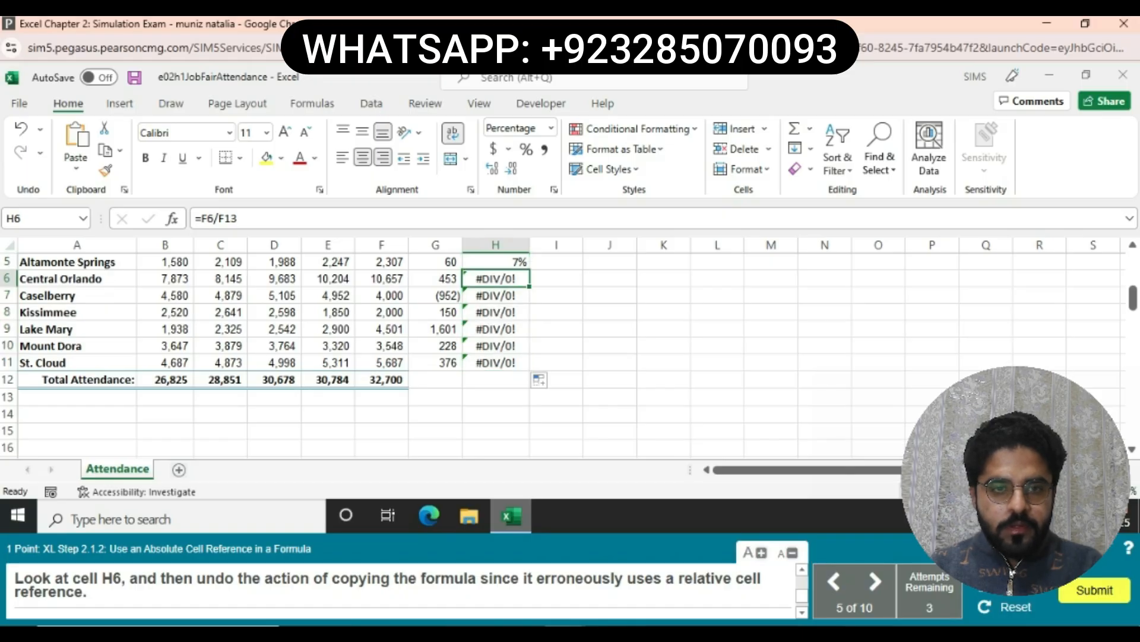
key(ctrl+z)
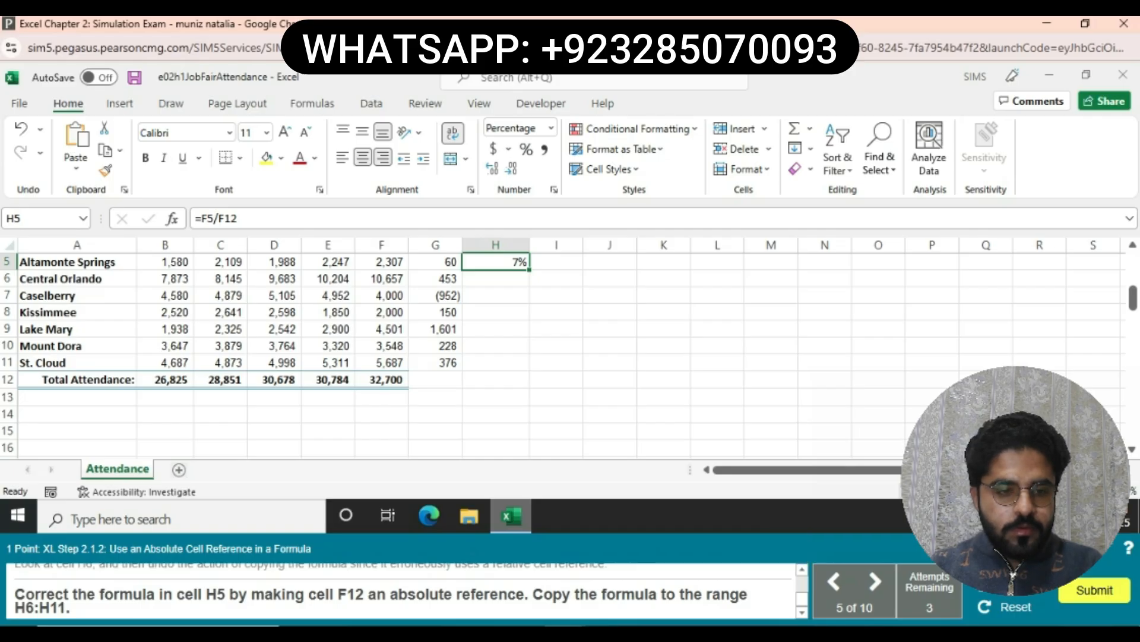
- Correct H5 to =F5/$F$12 and fill it down through H11
click(220, 219)
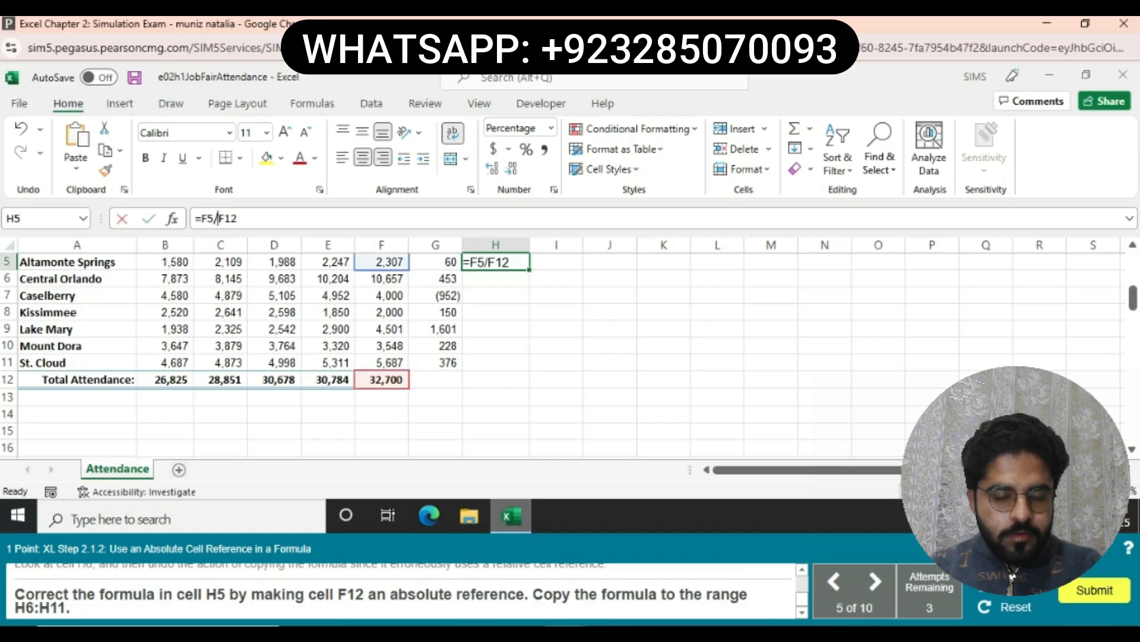
text($F$)
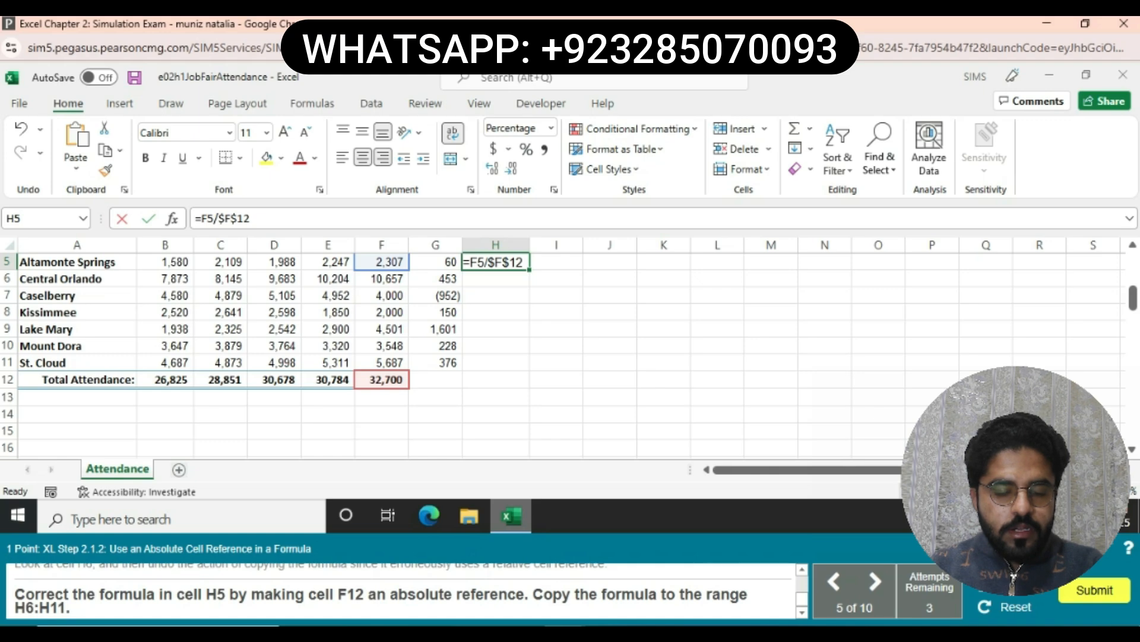
key(Return)
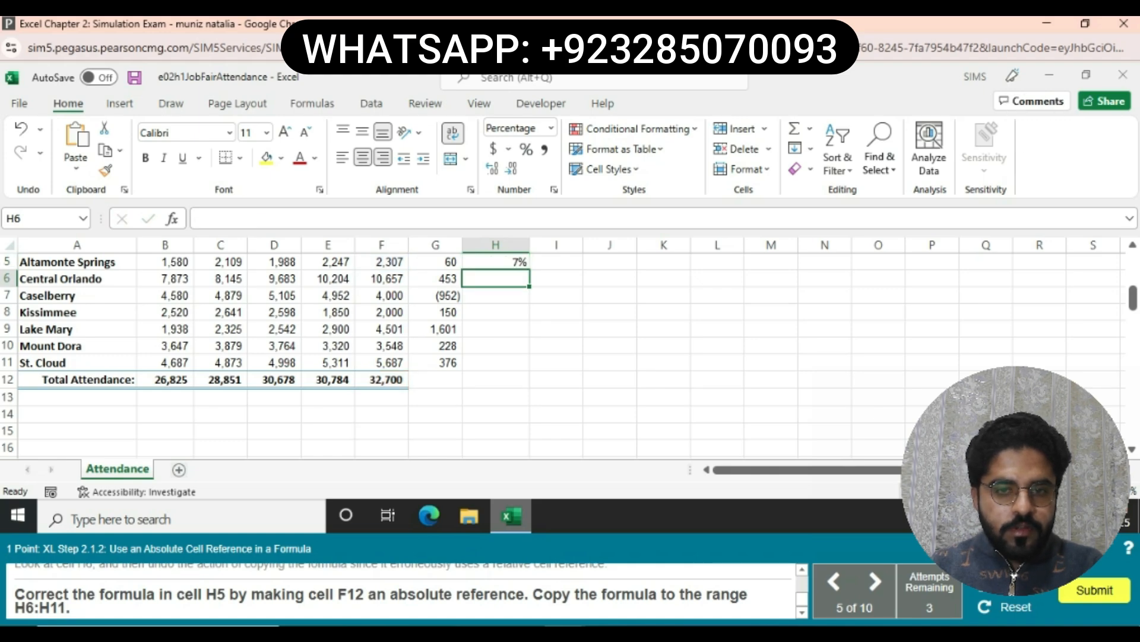
click(495, 262)
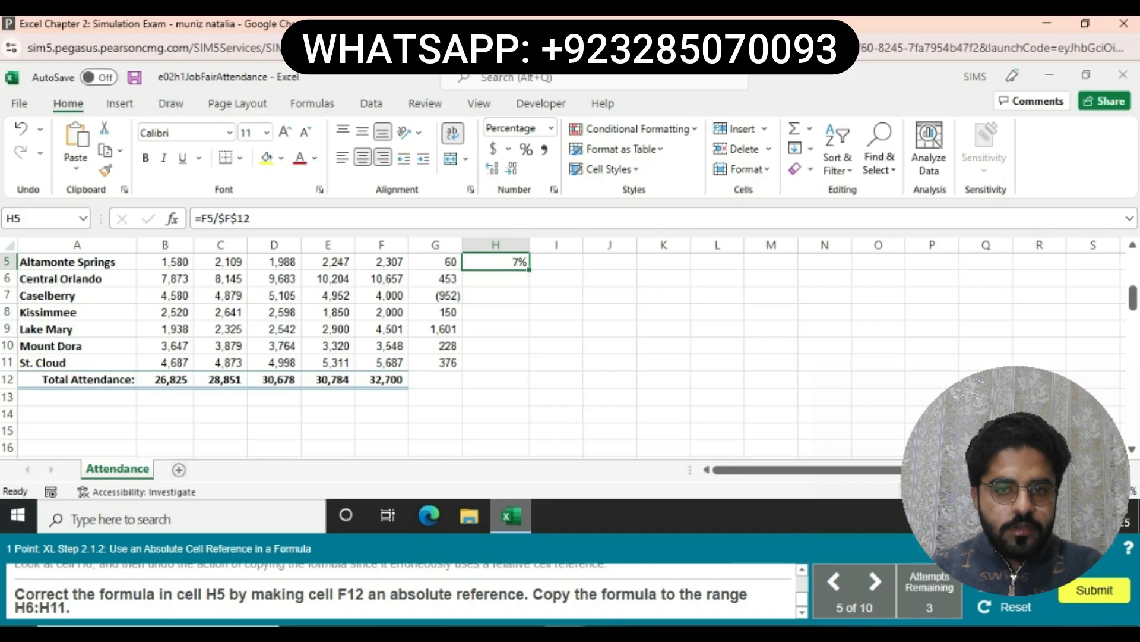
drag(529, 270, 529, 362)
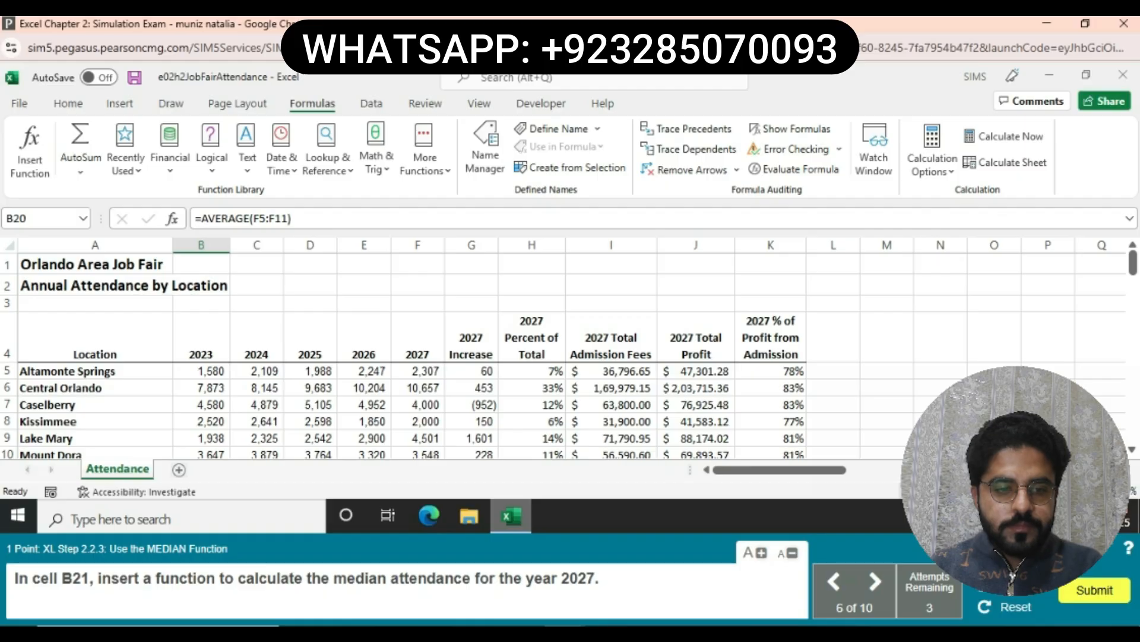
- Enter =MEDIAN(F5:F11) in B21 for the 2027 median attendance
scroll(570, 357, down, 2)
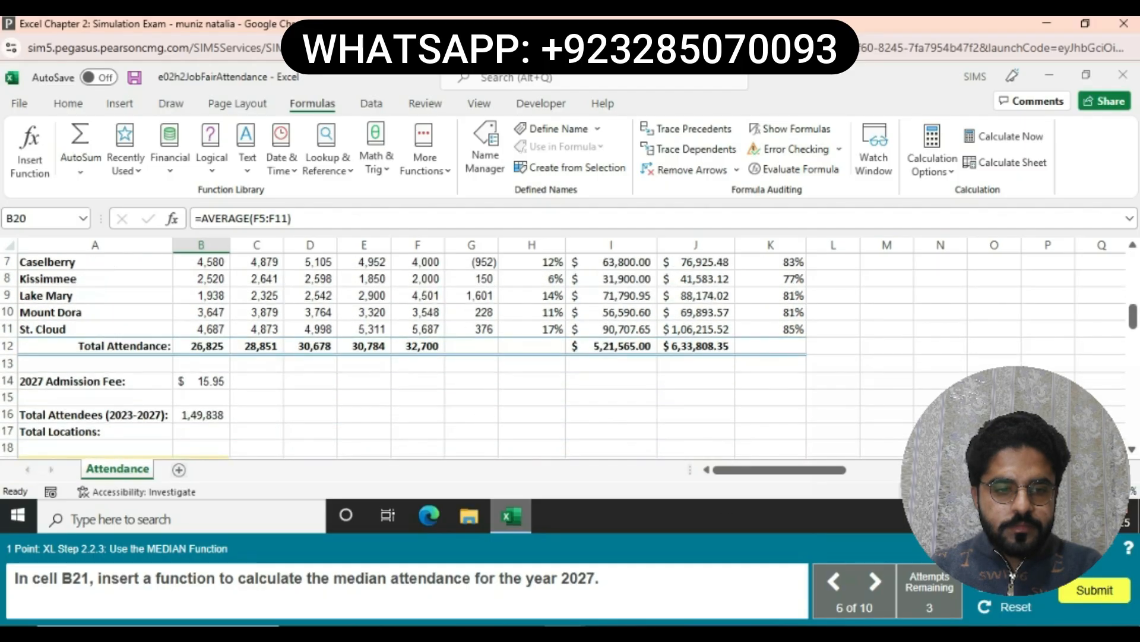
scroll(570, 357, down, 1)
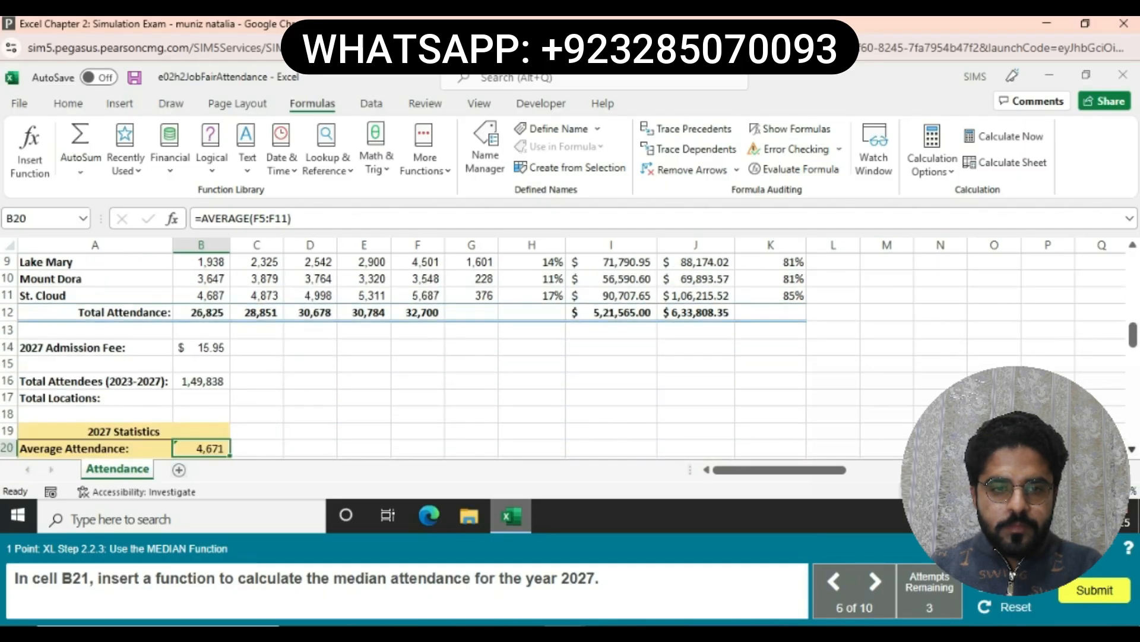
click(1132, 449)
click(201, 431)
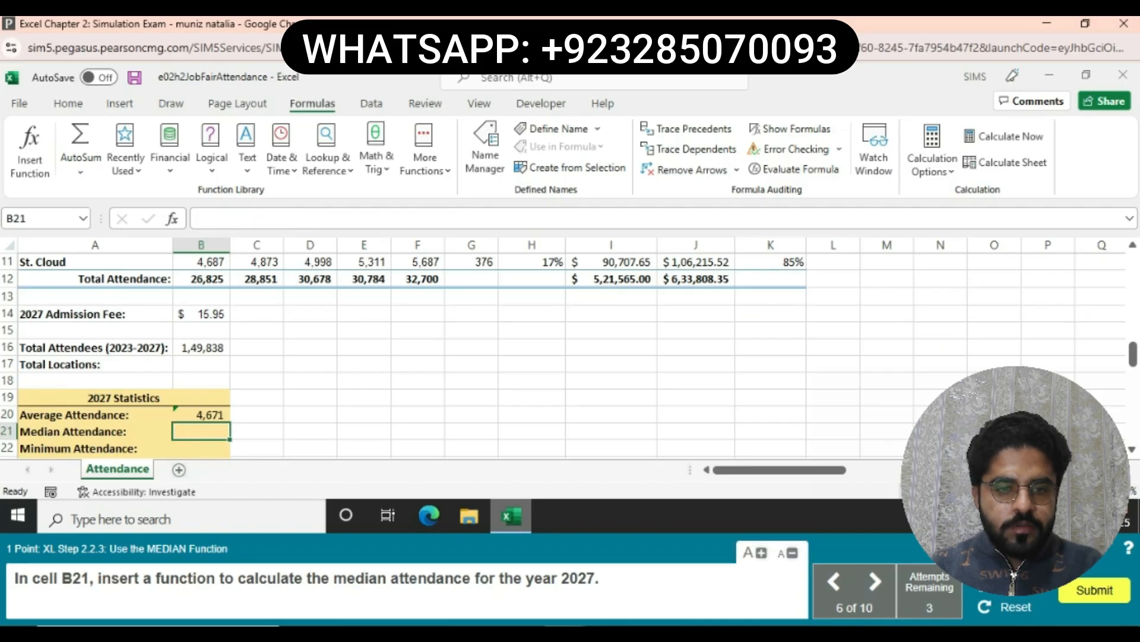
text(=)
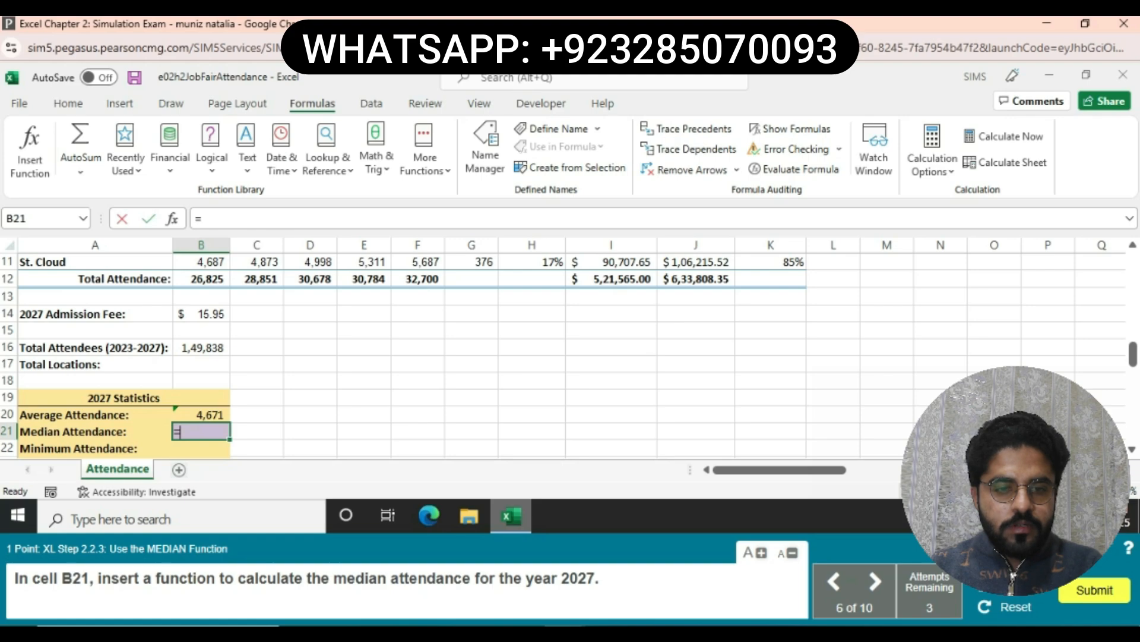
text(M)
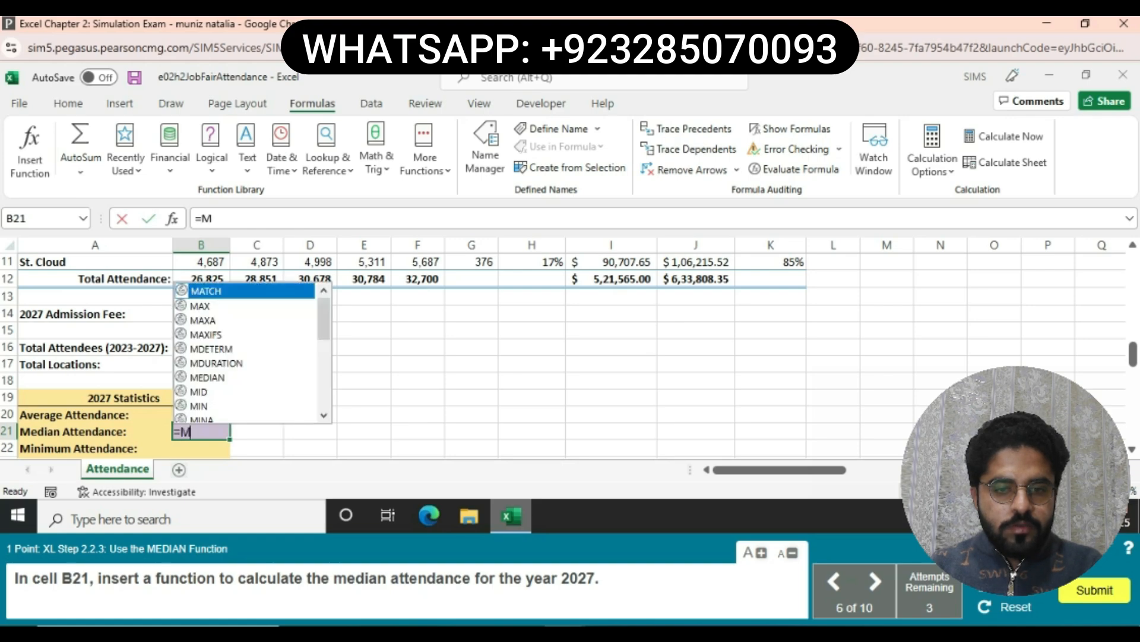
text(E)
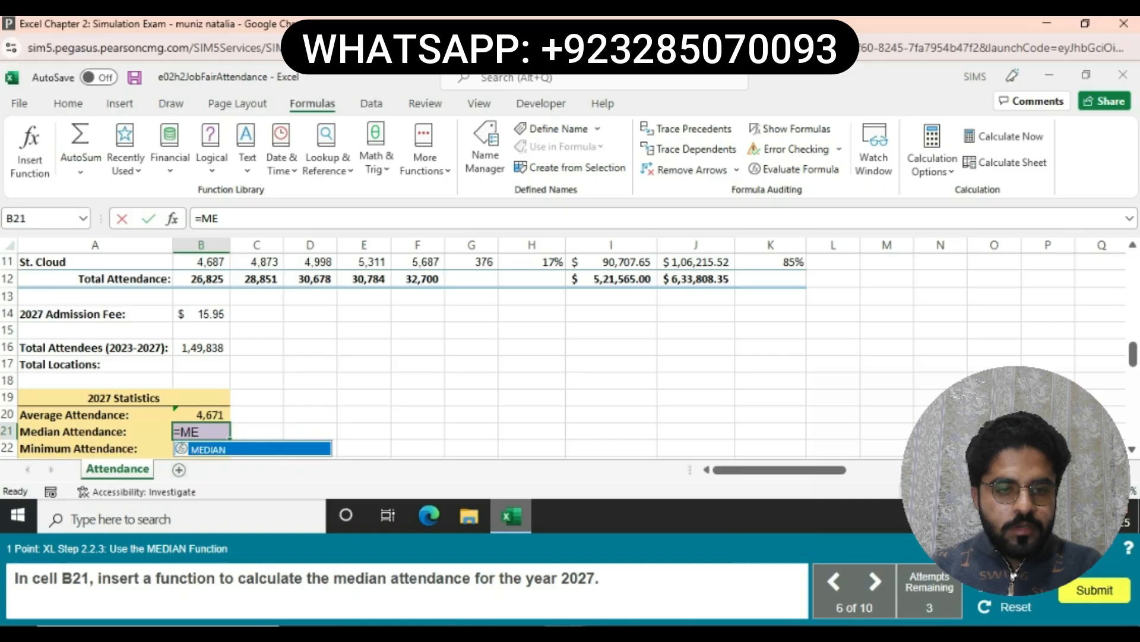
text(D)
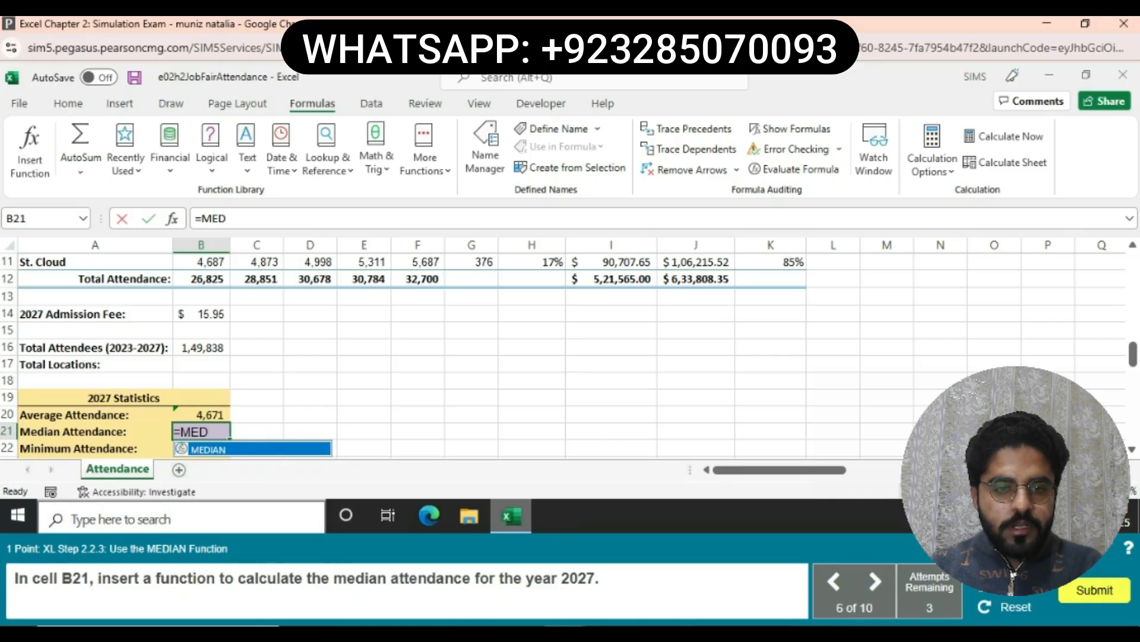
text(IAN)
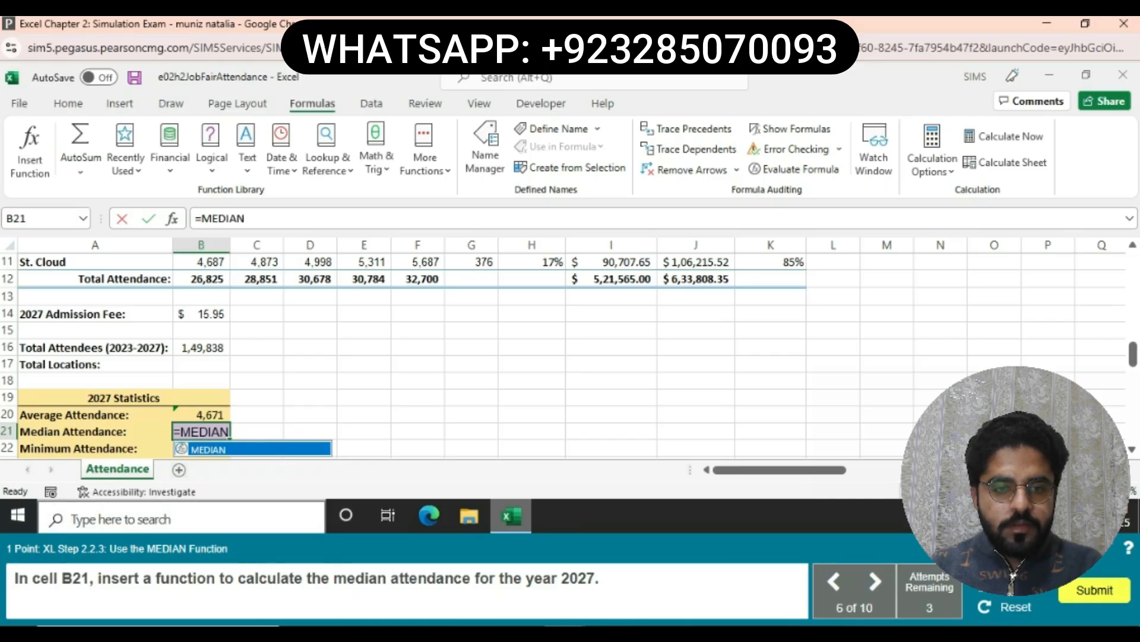
text(()
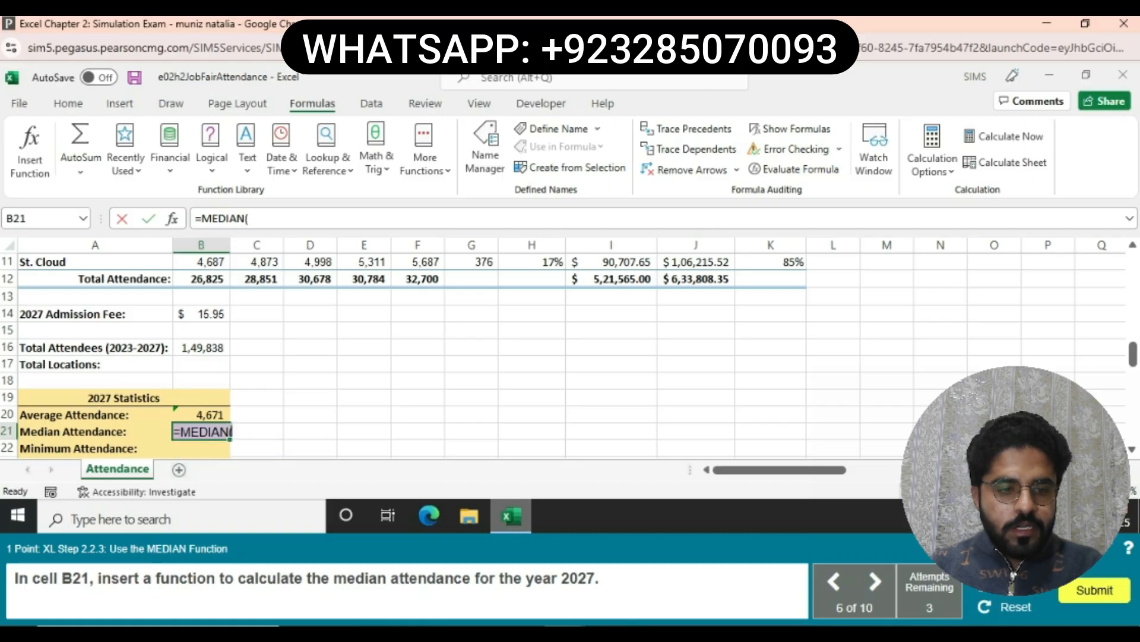
text(F5:)
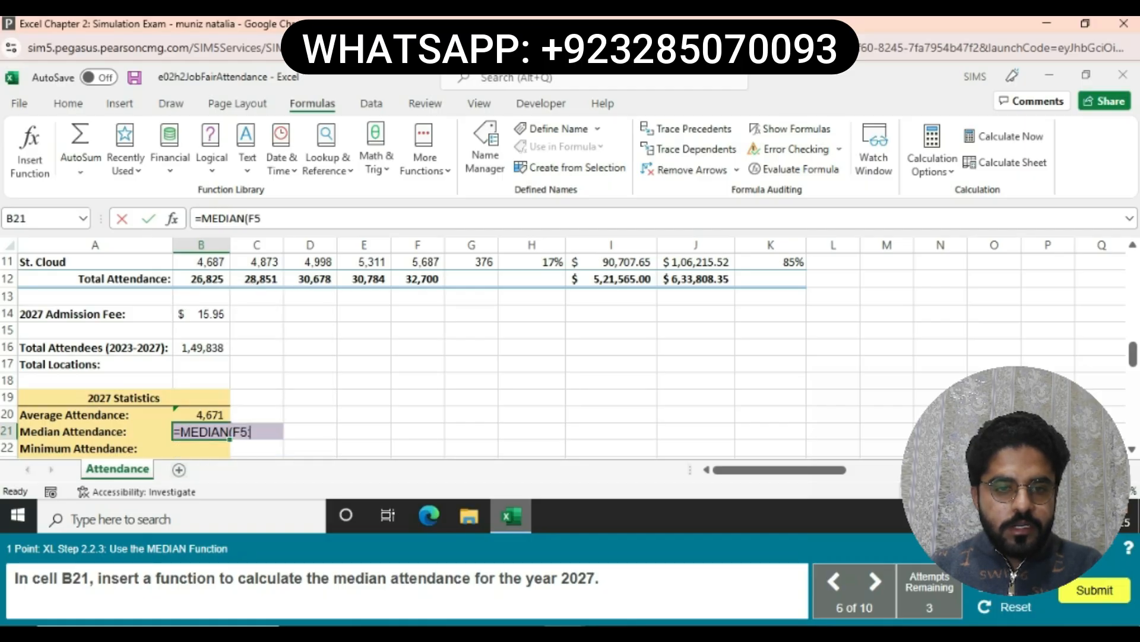
text(F11))
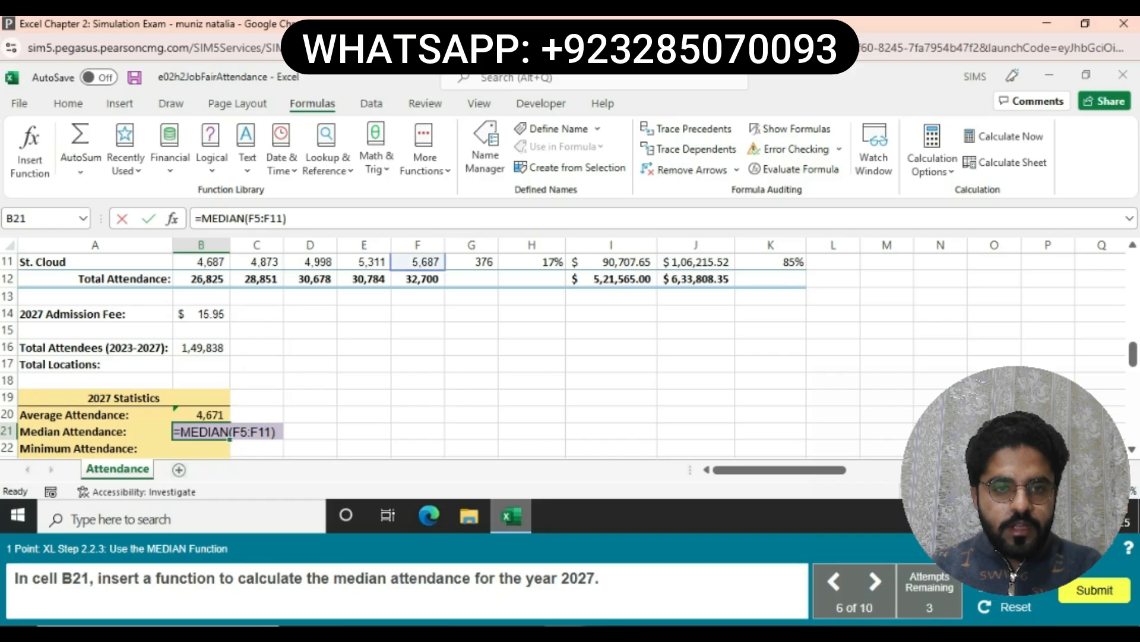
key(Return)
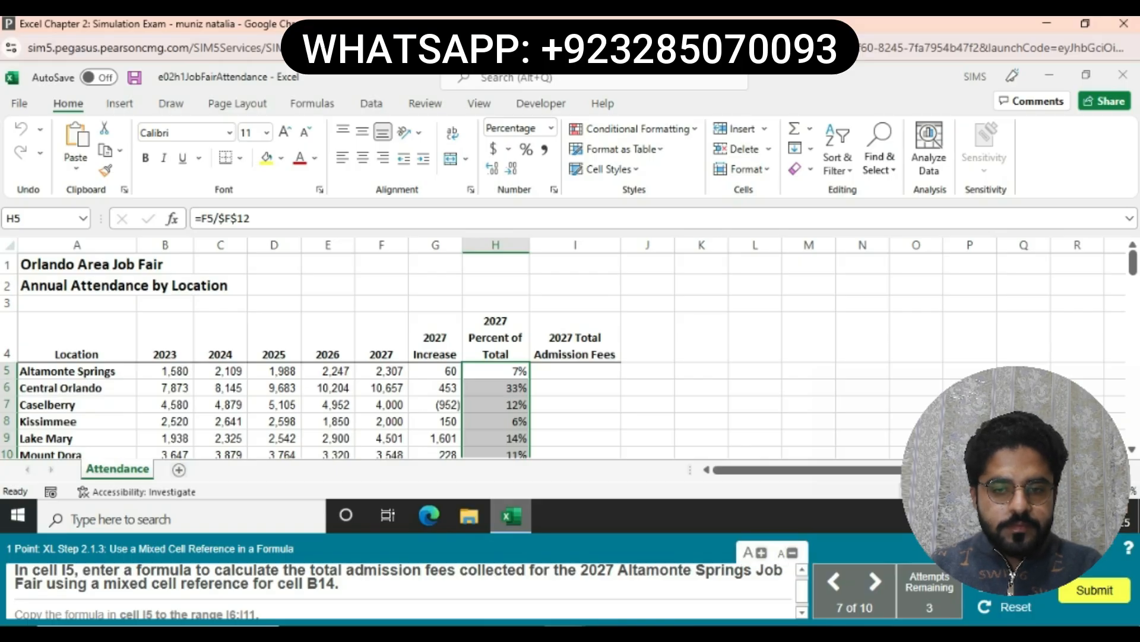
- Enter =F5*B$14 in I5, giving $36,796.65 in admission fees
click(575, 372)
text(=)
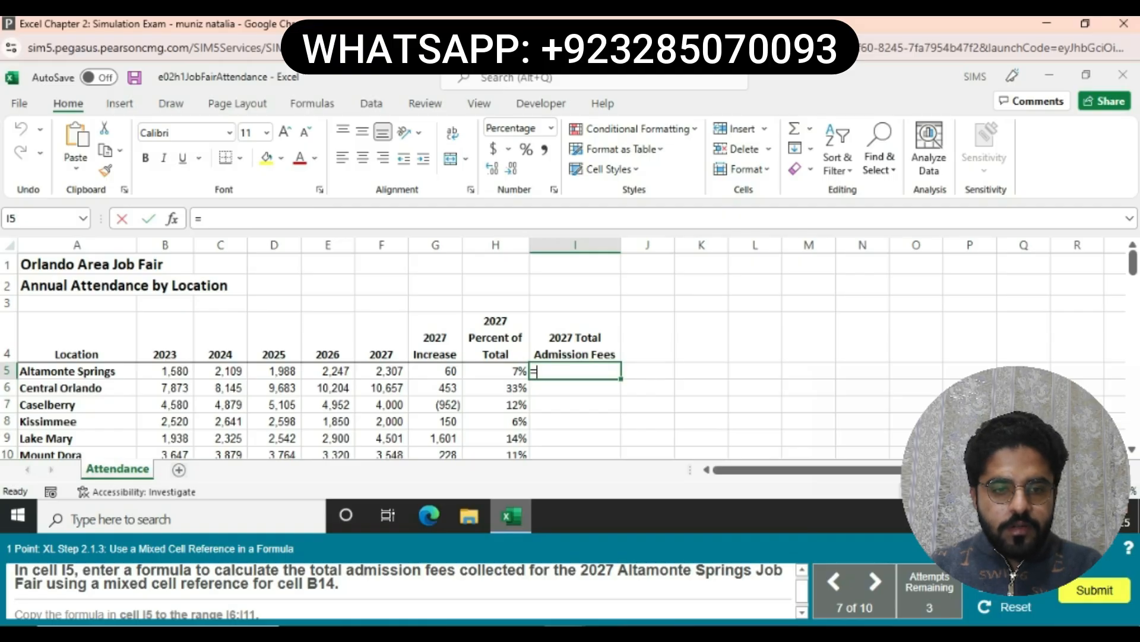
text(F5)
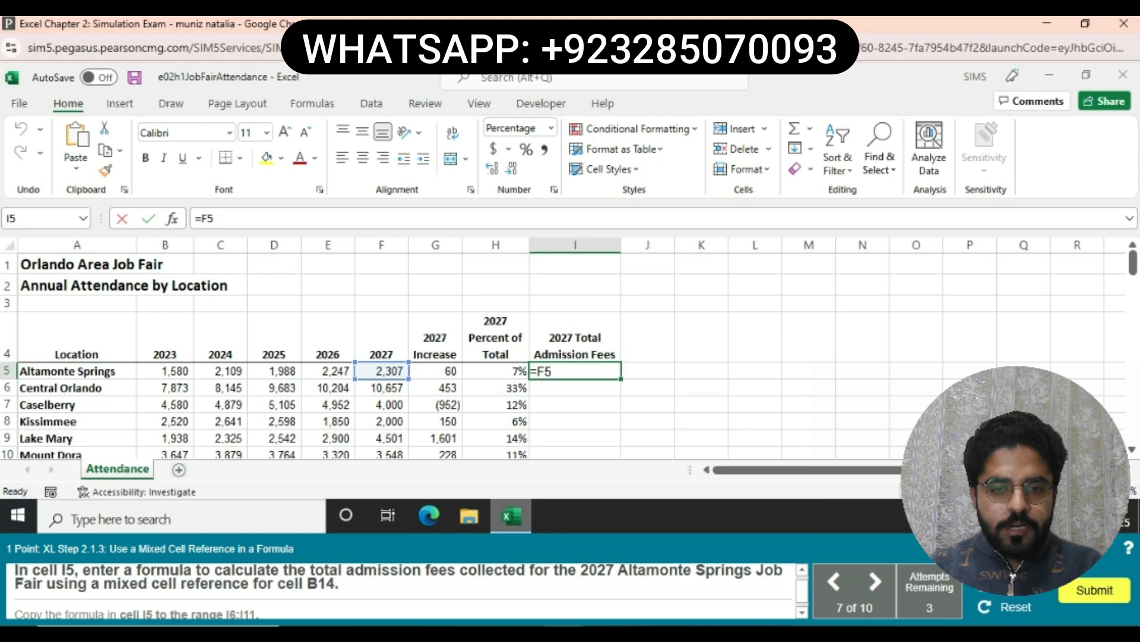
text(*)
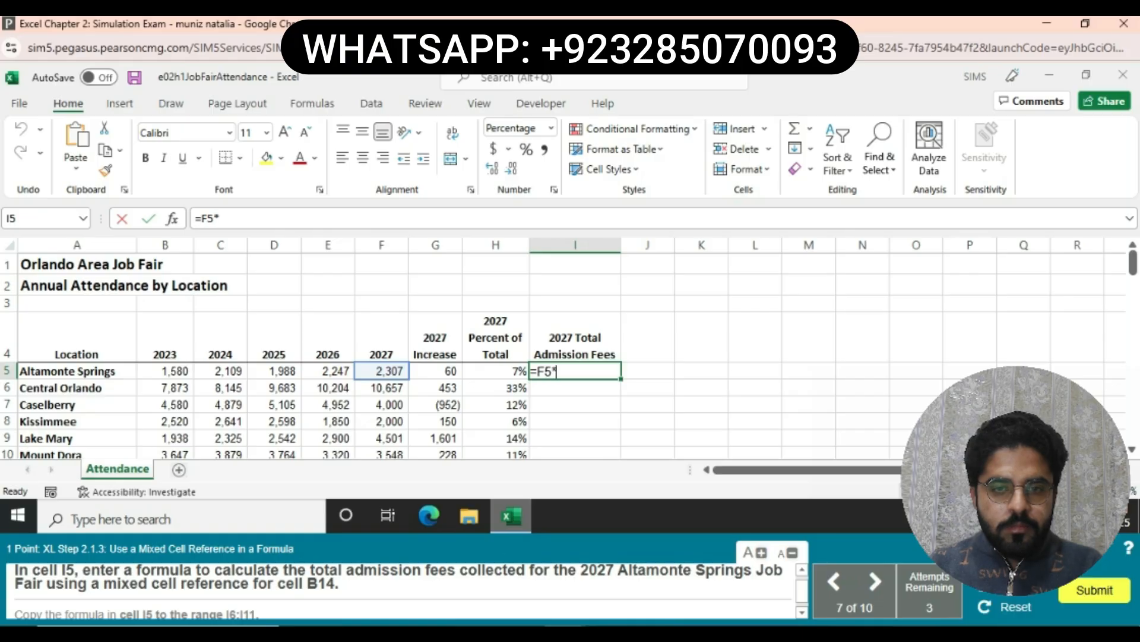
text(B$)
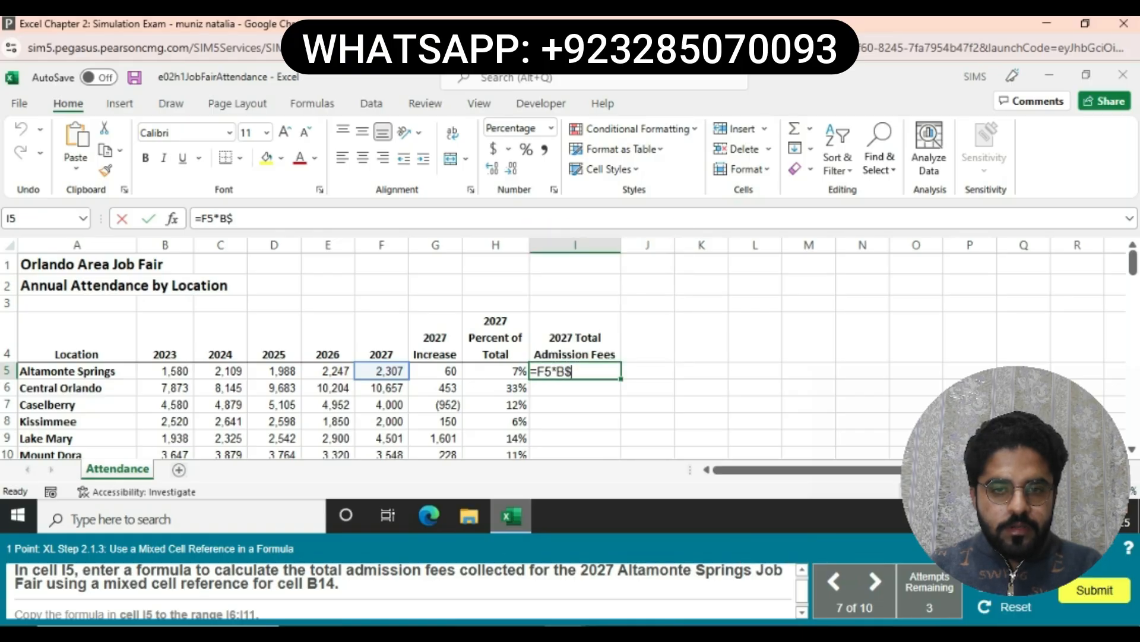
text(14)
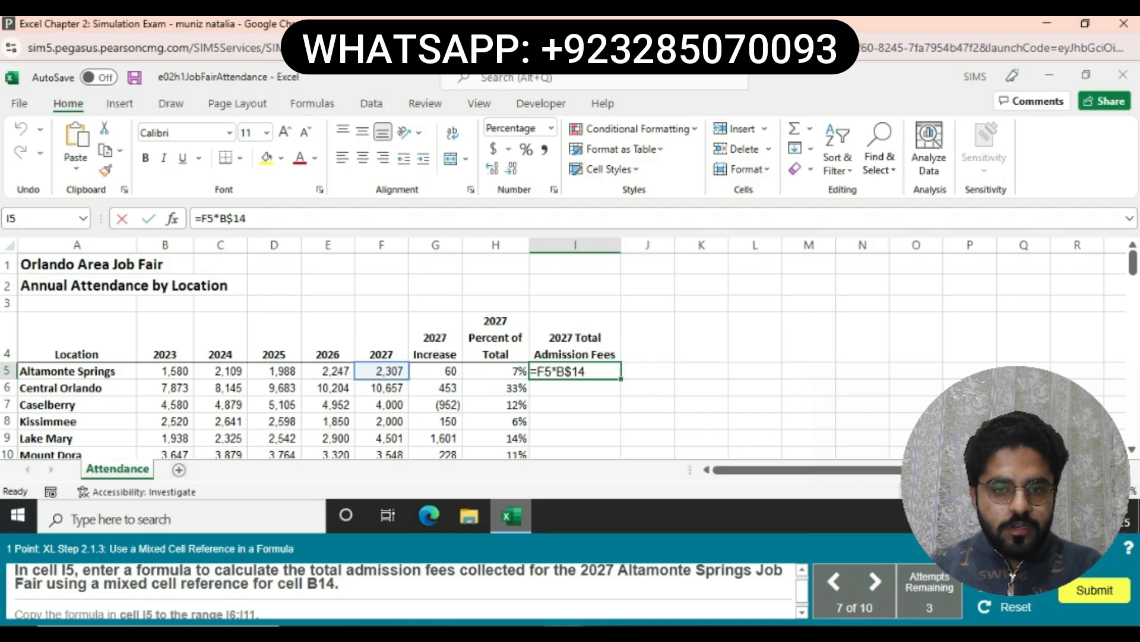
key(Return)
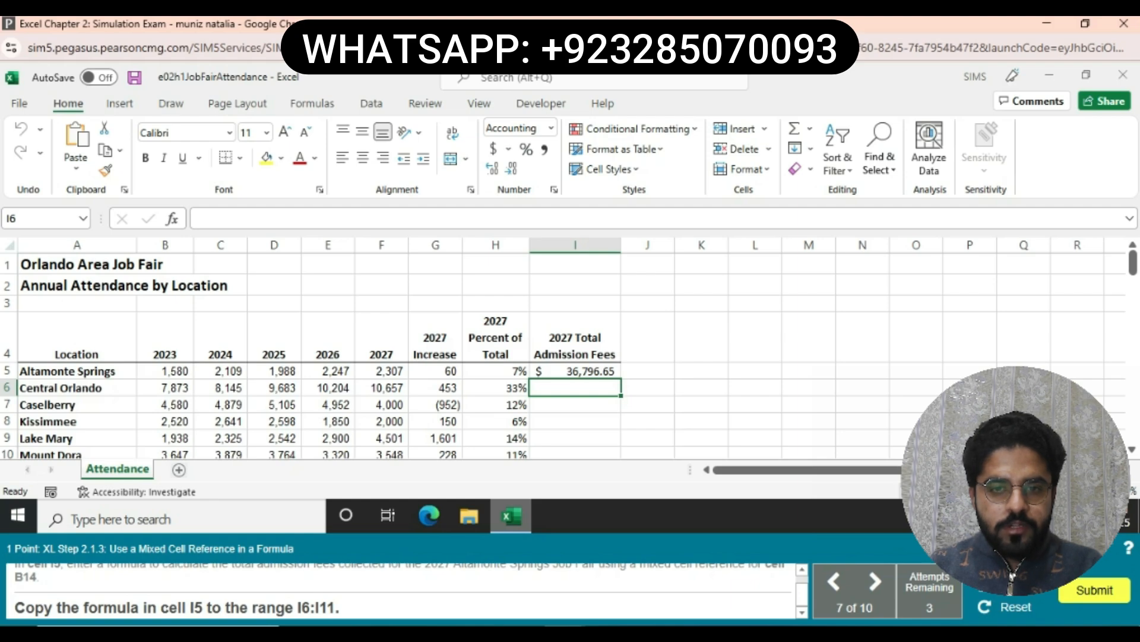
- Fill the I5 admission-fee formula down through I11 with Ctrl+D
click(575, 371)
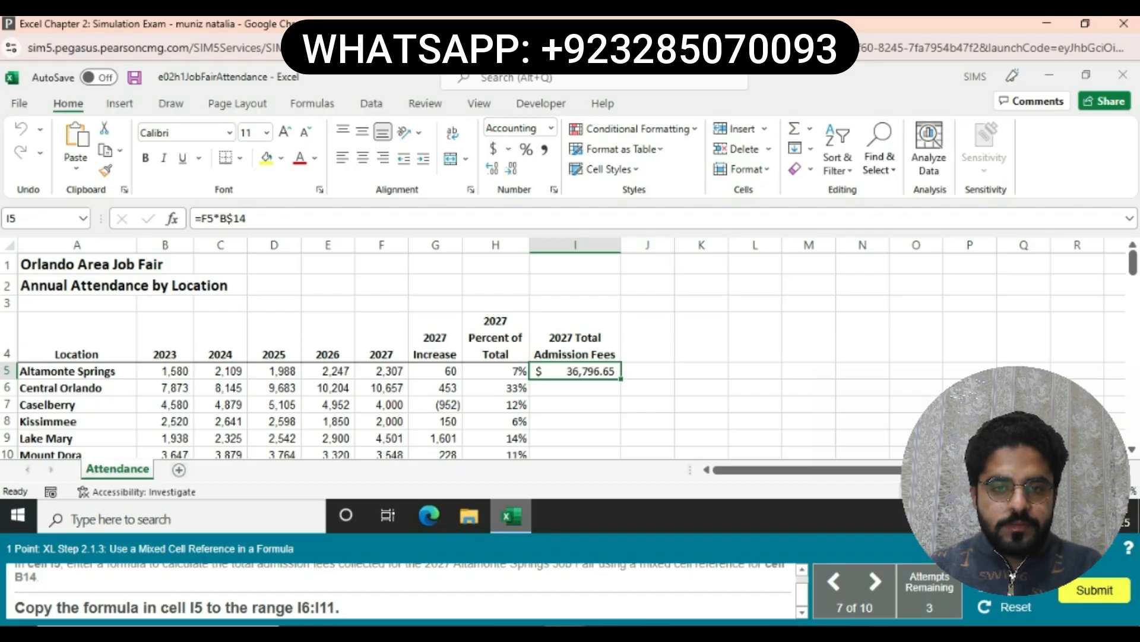
key(shift+Down)
key(shift+Down)
key(shift+Down)
key(shift+Down)
key(shift+Down)
key(shift+Down)
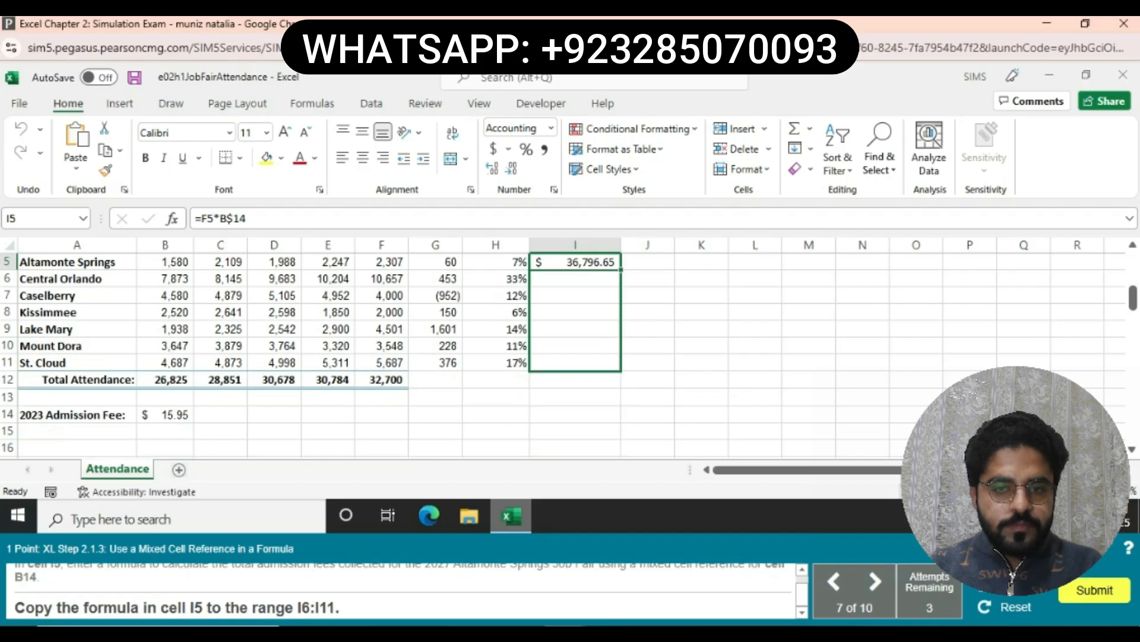
key(ctrl+d)
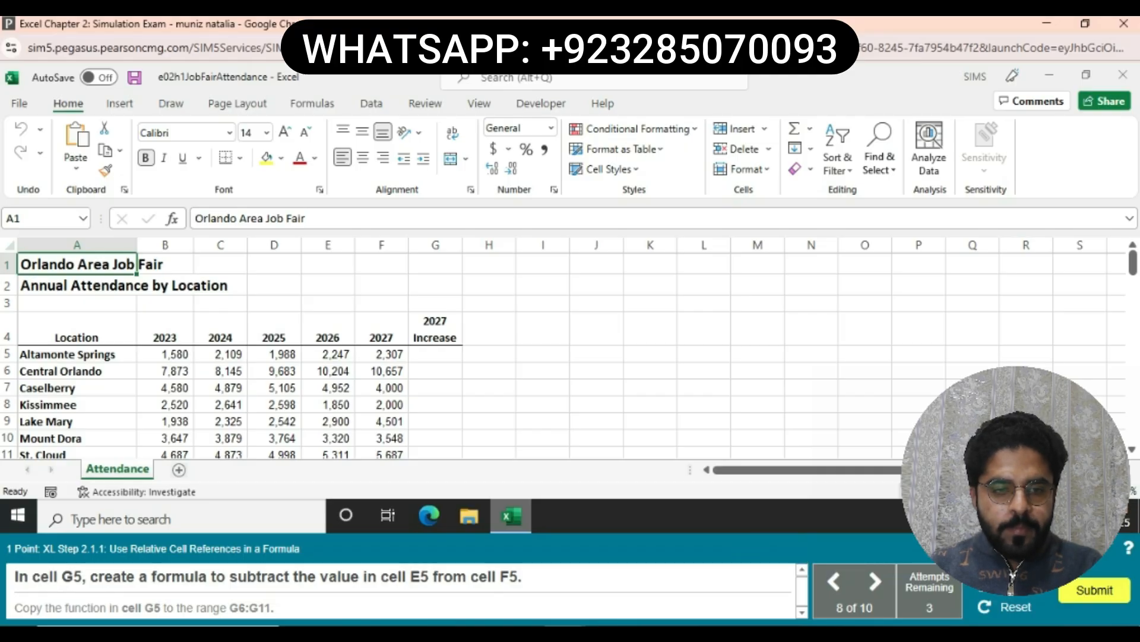
- Enter =F5-E5 in G5 to show Altamonte Springs' 2027 increase of 60
click(435, 354)
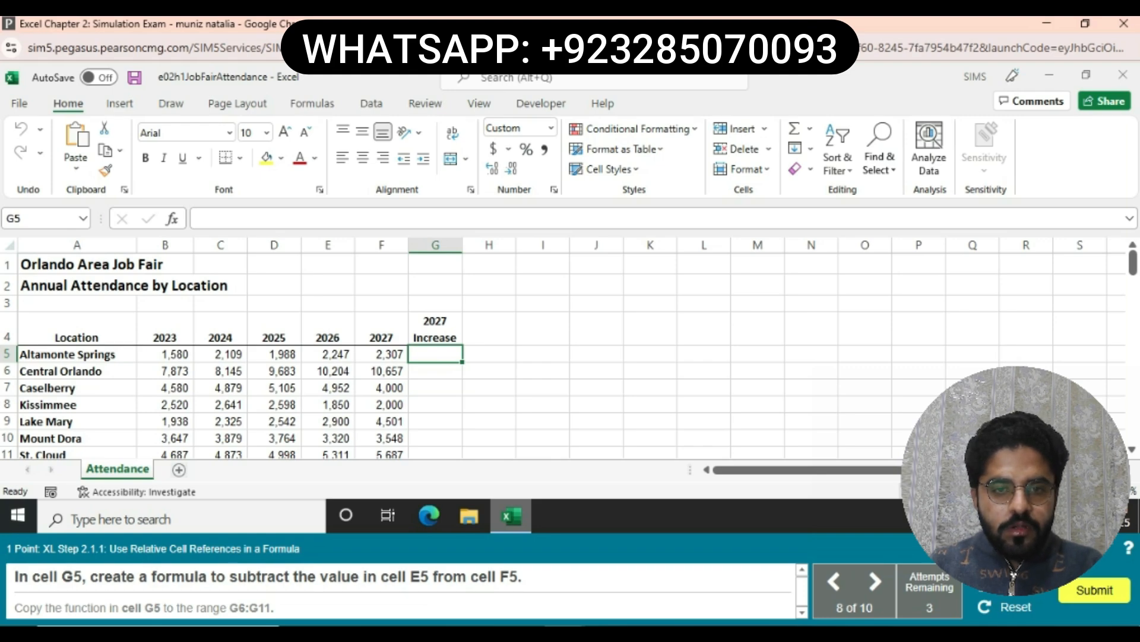
text(=)
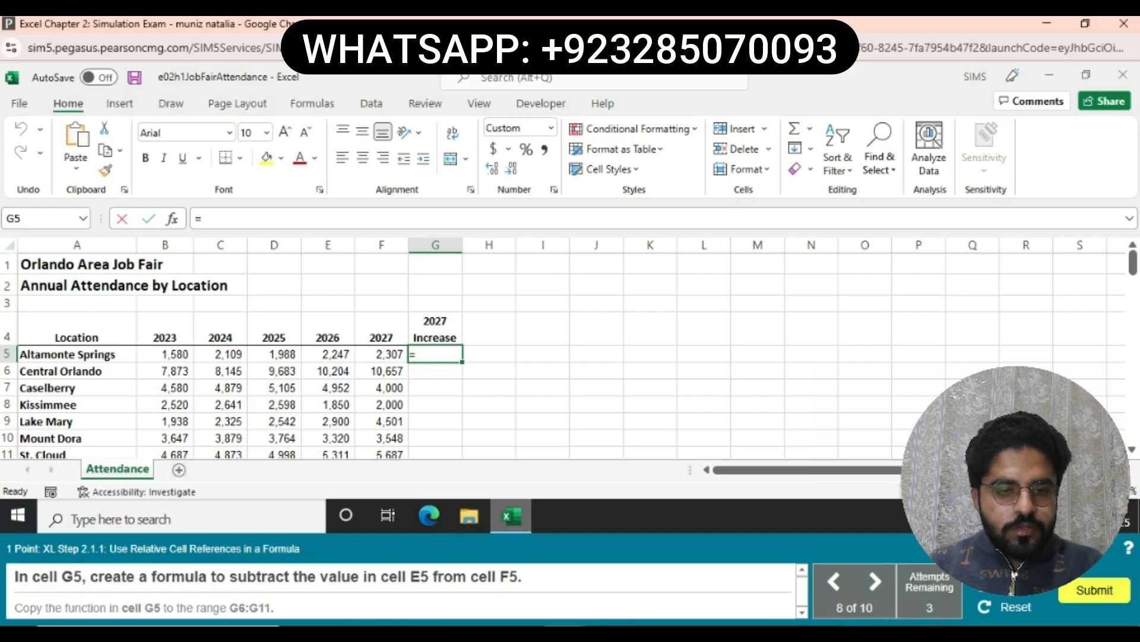
text(F5)
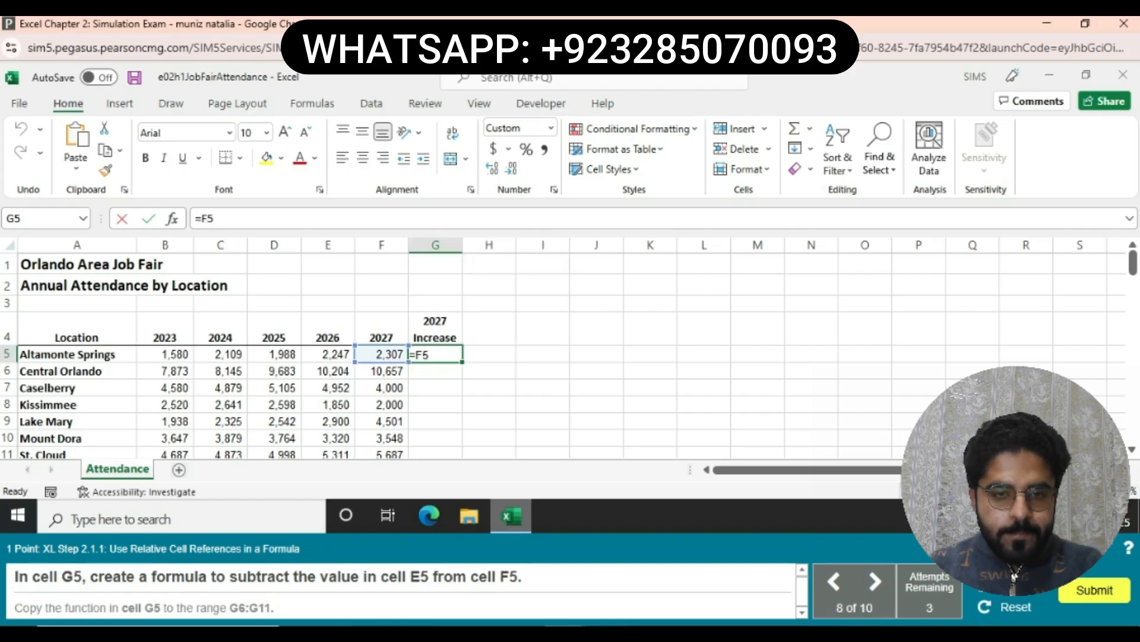
text(-)
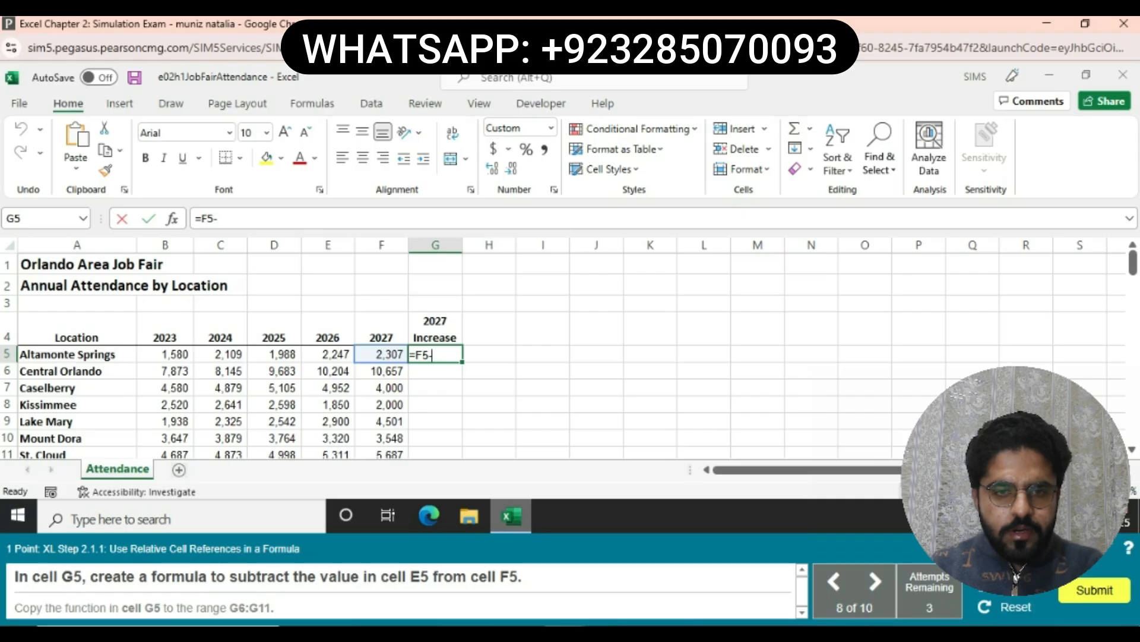
text(E5)
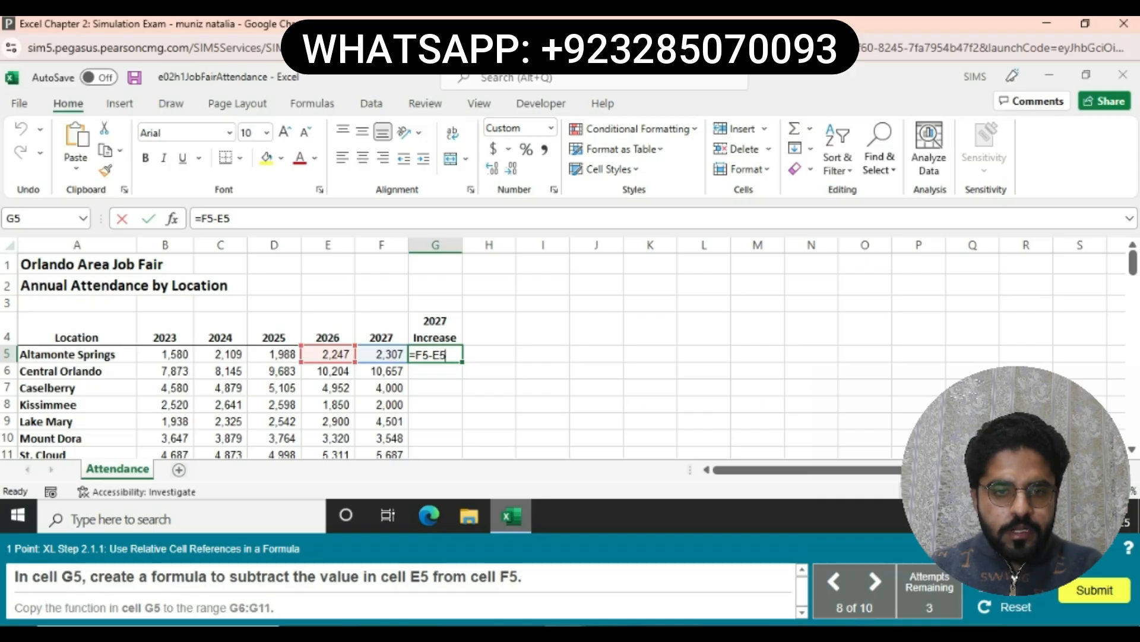
key(Return)
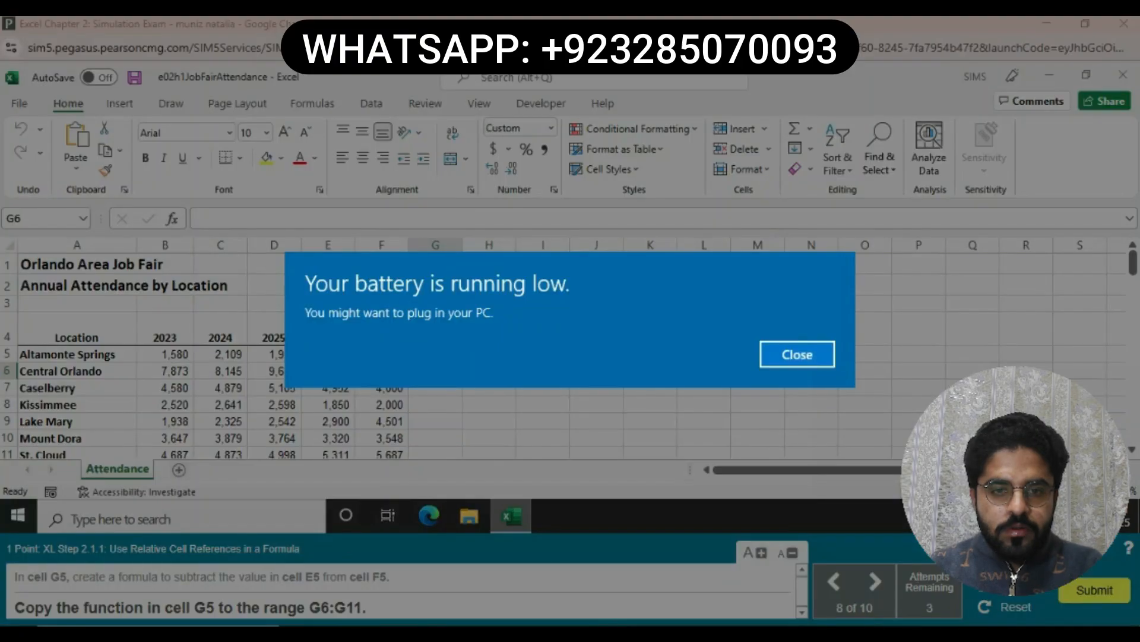
- Dismiss the battery notice and fill the G5 increase formula down through G11
click(798, 354)
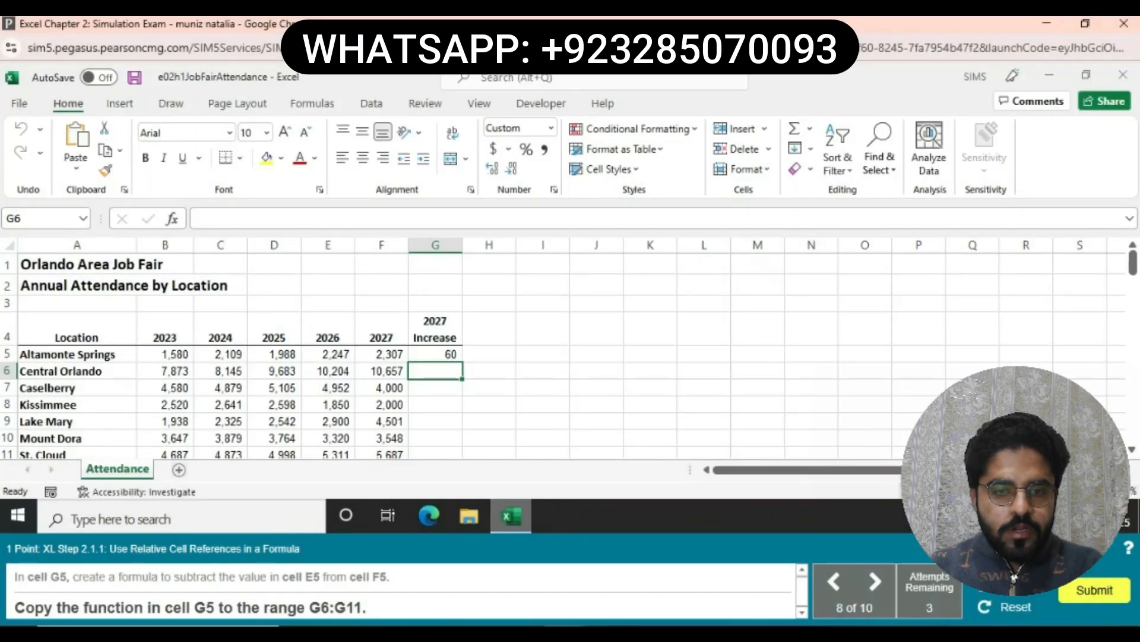
right_click(772, 371)
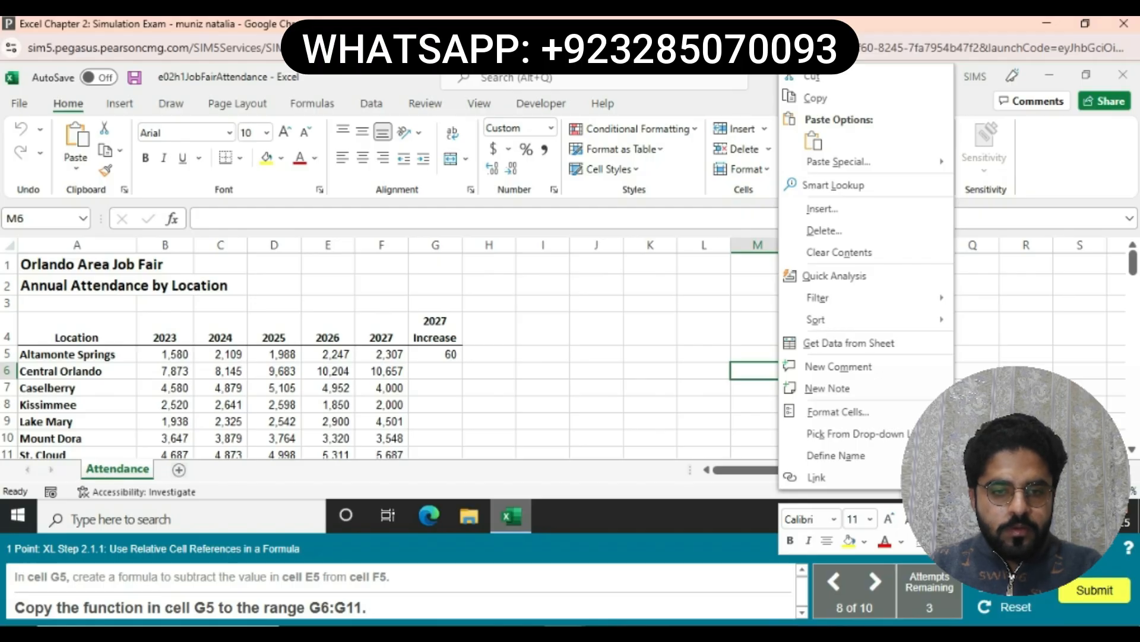
click(442, 354)
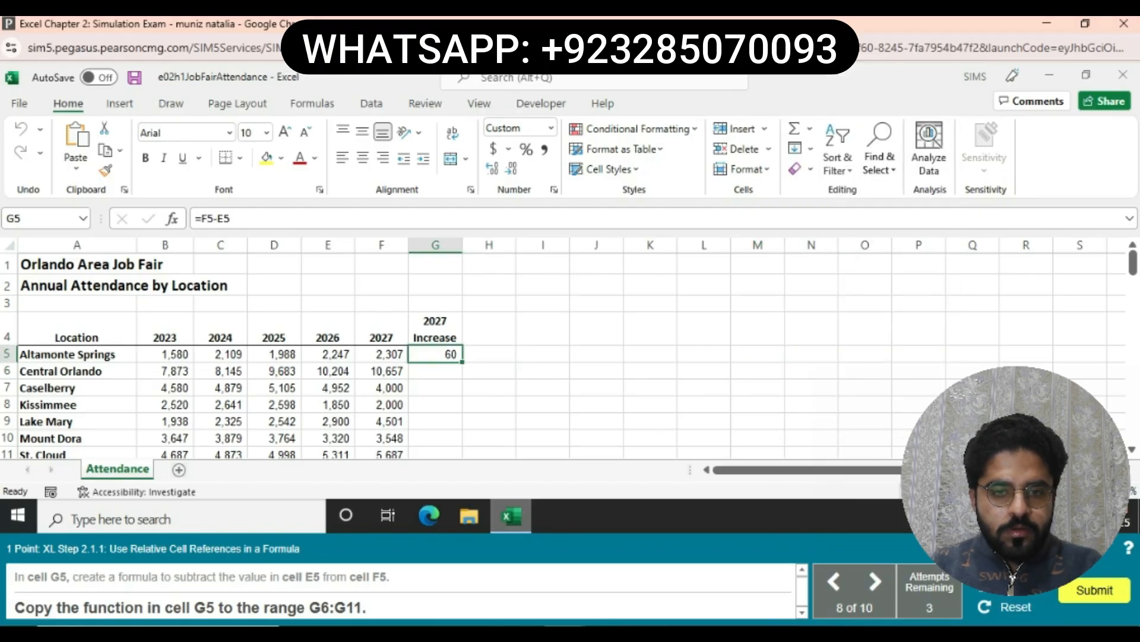
mouse_move(462, 362)
mouse_down()
mouse_move(451, 459)
mouse_move(452, 364)
mouse_up()
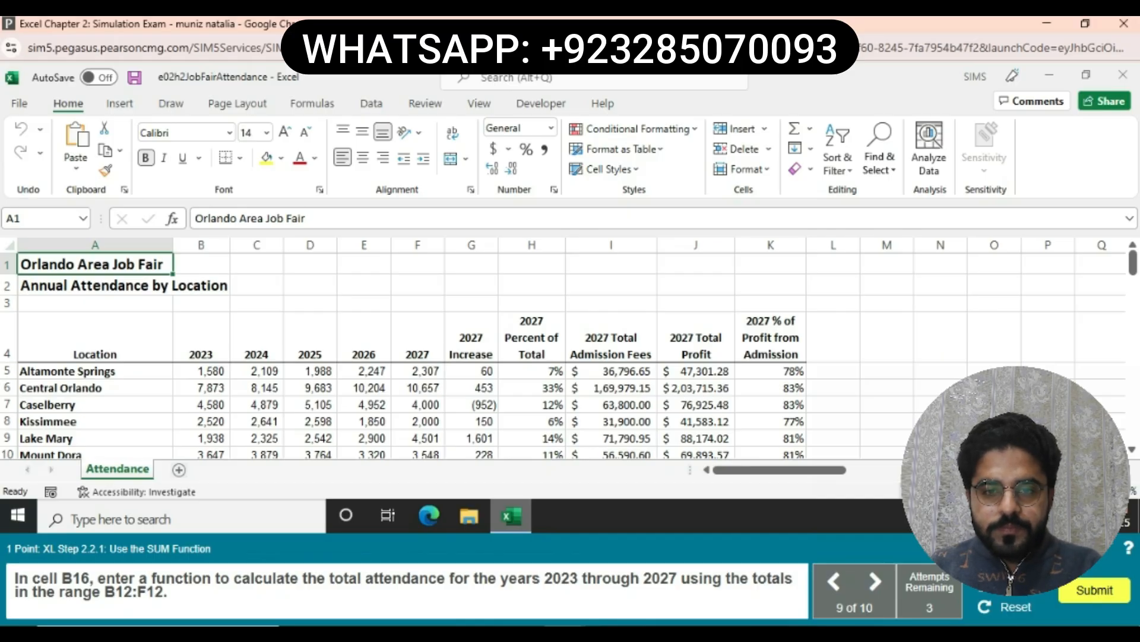
- Enter =SUM(B12:F12) in B16 to total 2023–2027 attendance
scroll(416, 356, down, 5)
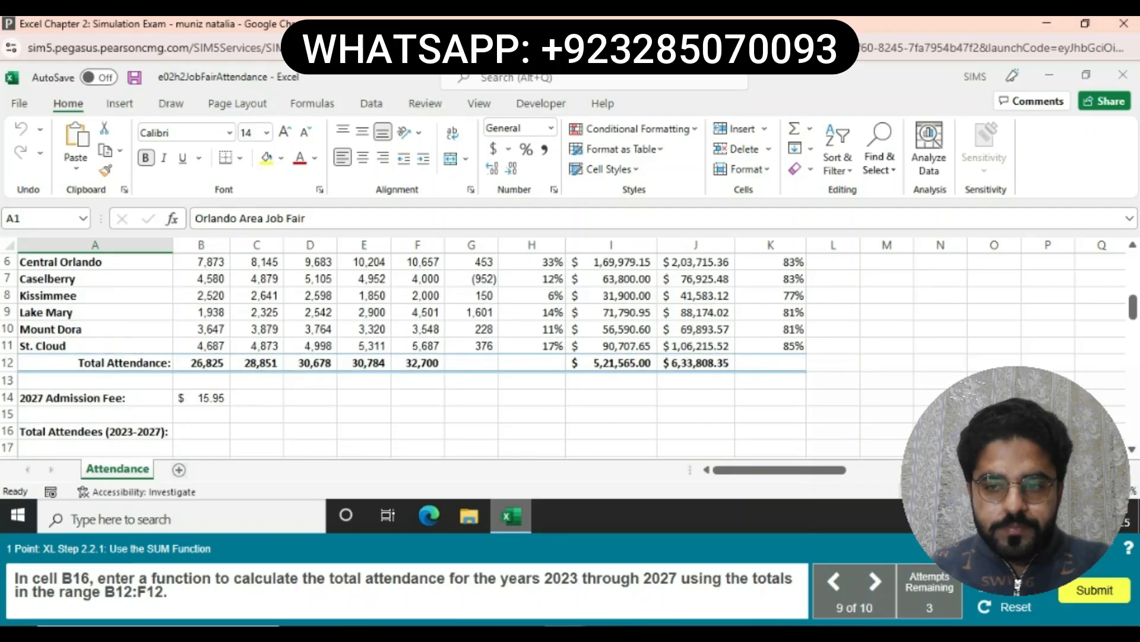
click(202, 431)
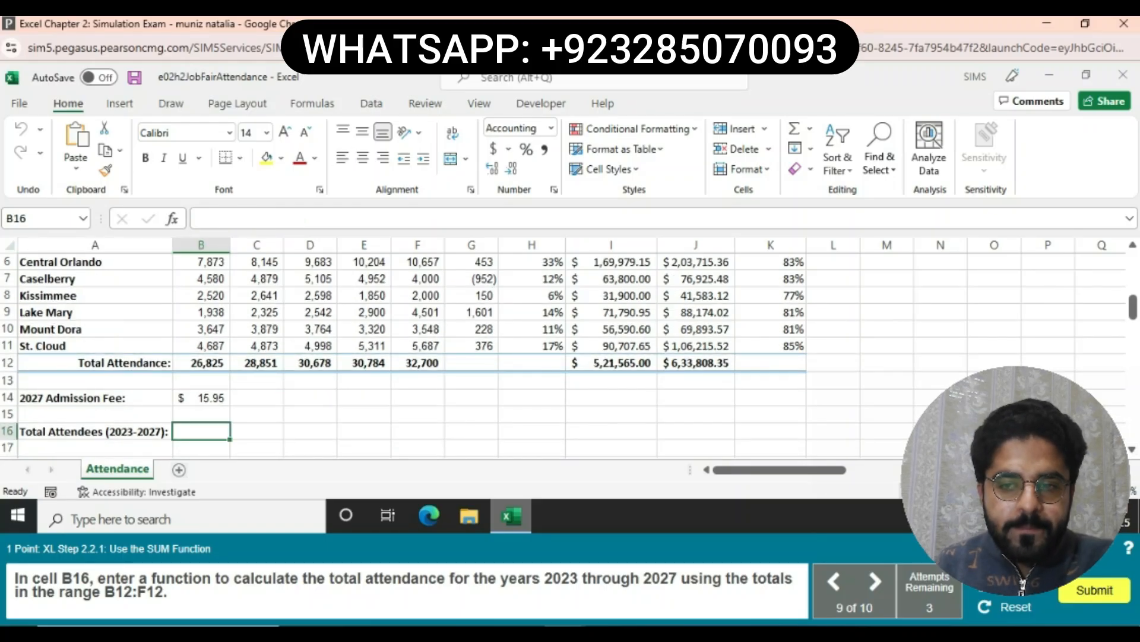
text(=SU)
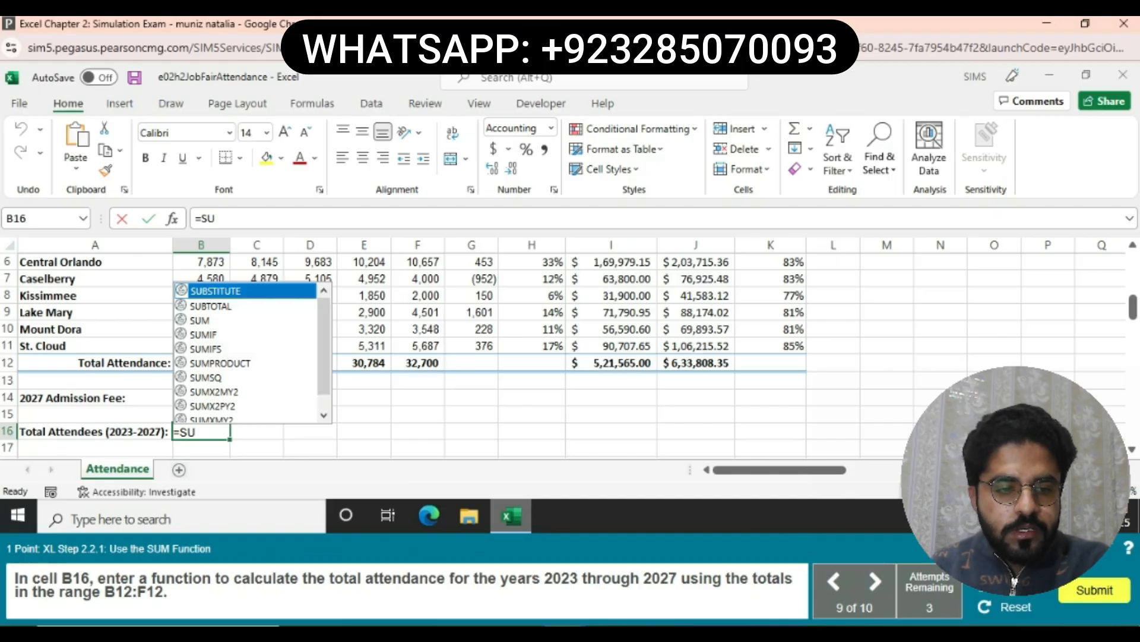
text(M()
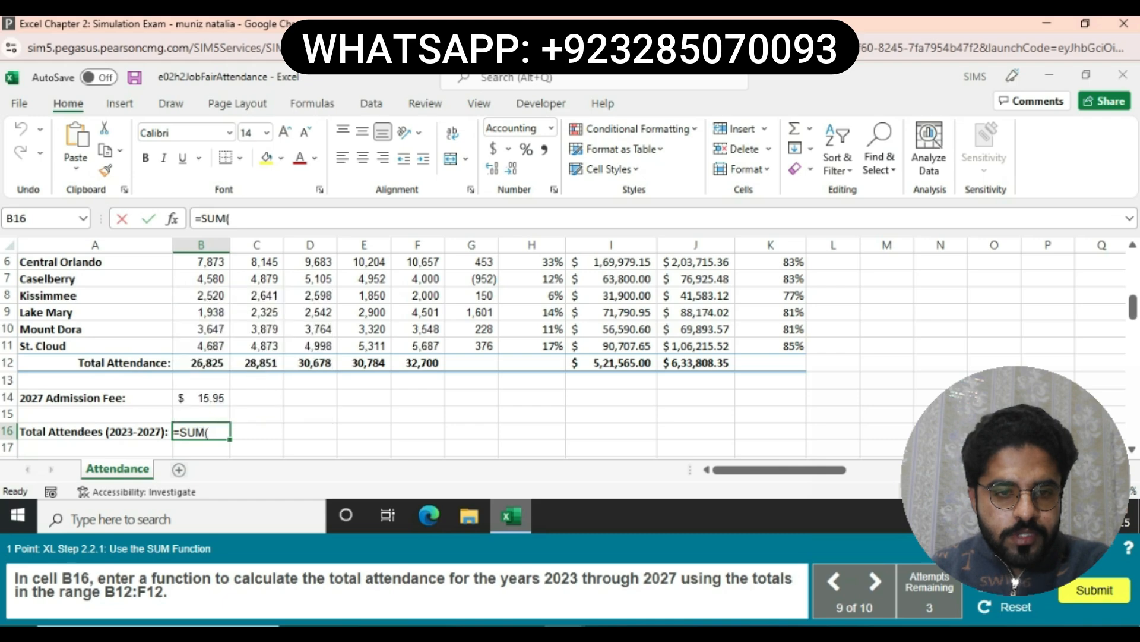
text(B12)
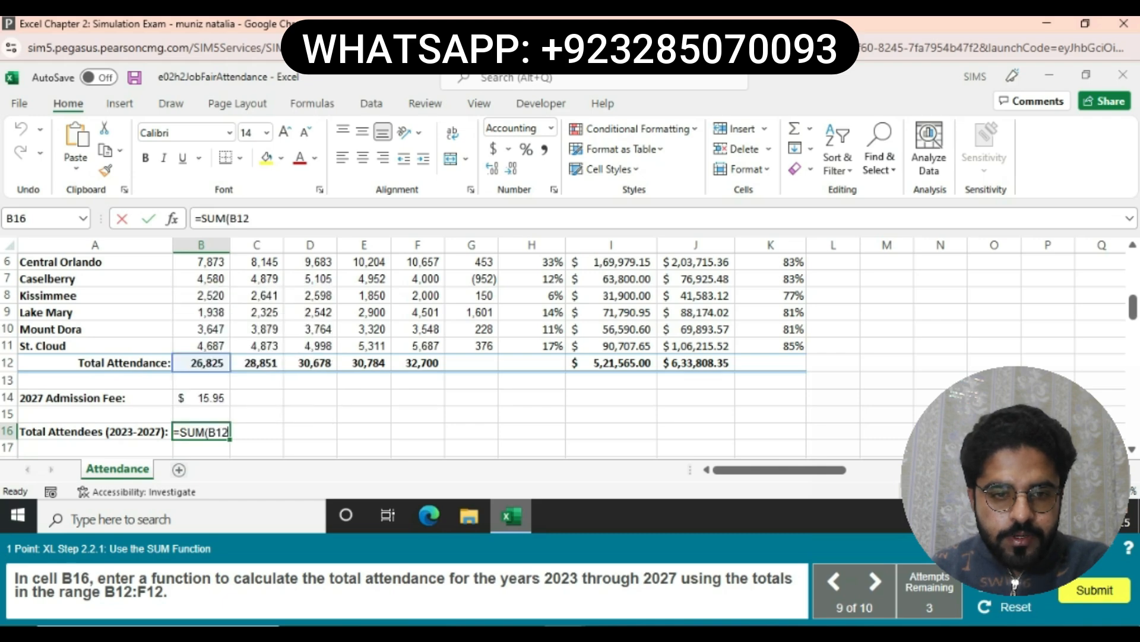
text(:F1)
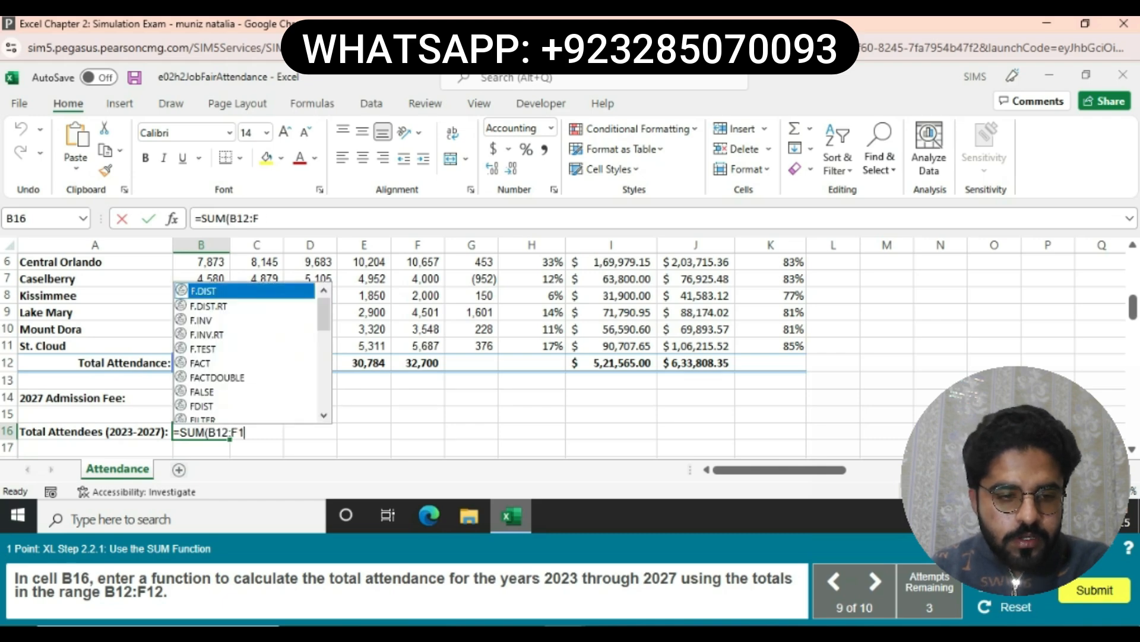
text(2))
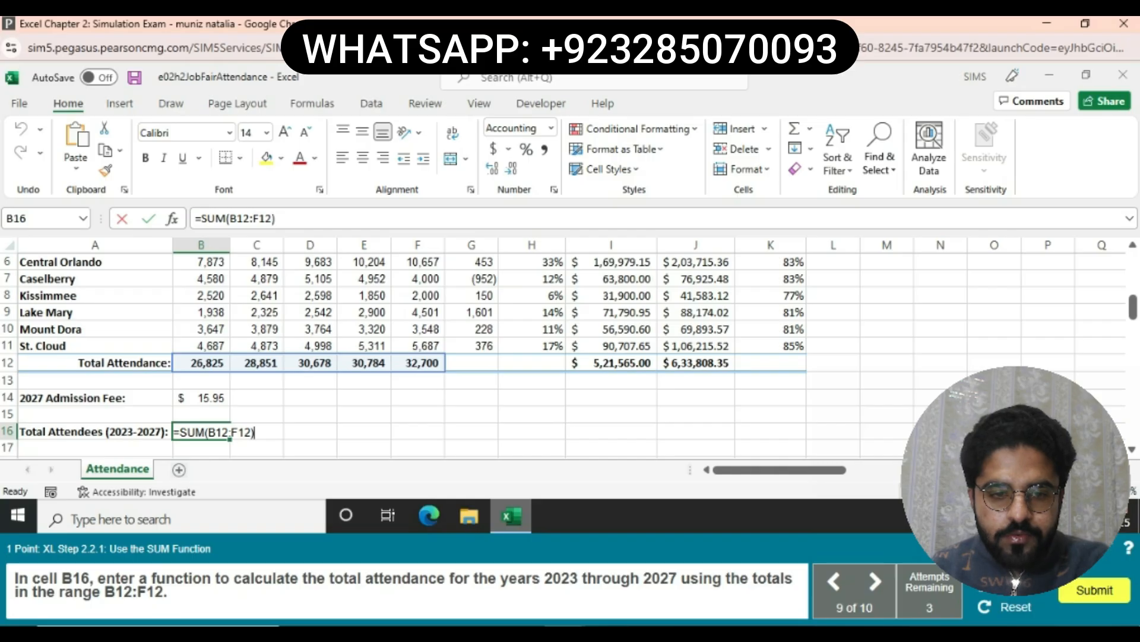
key(Return)
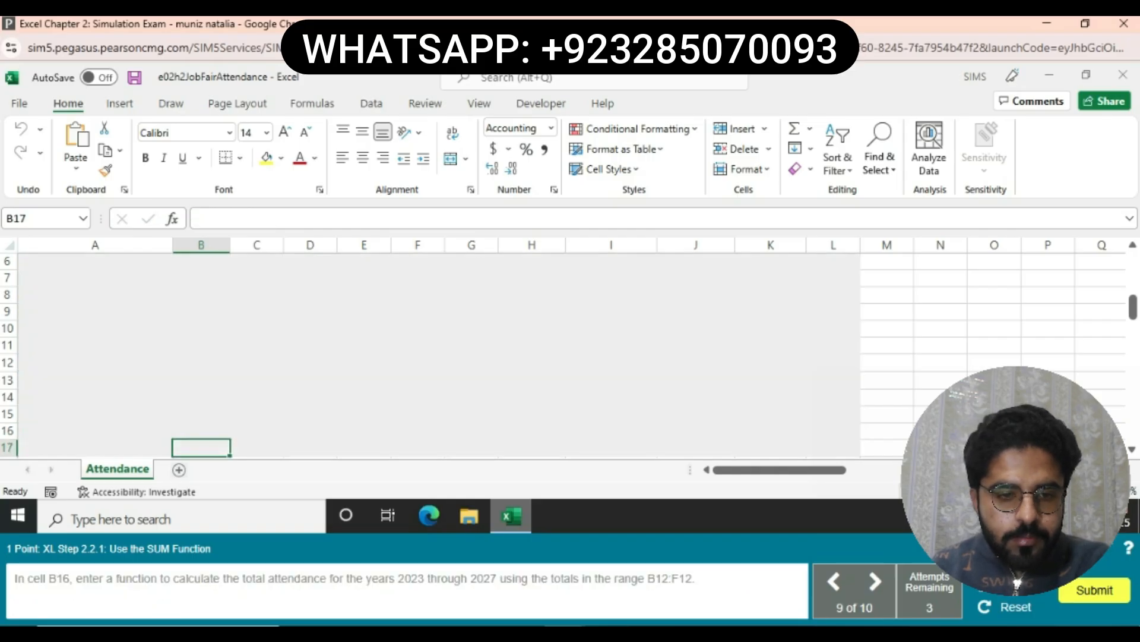